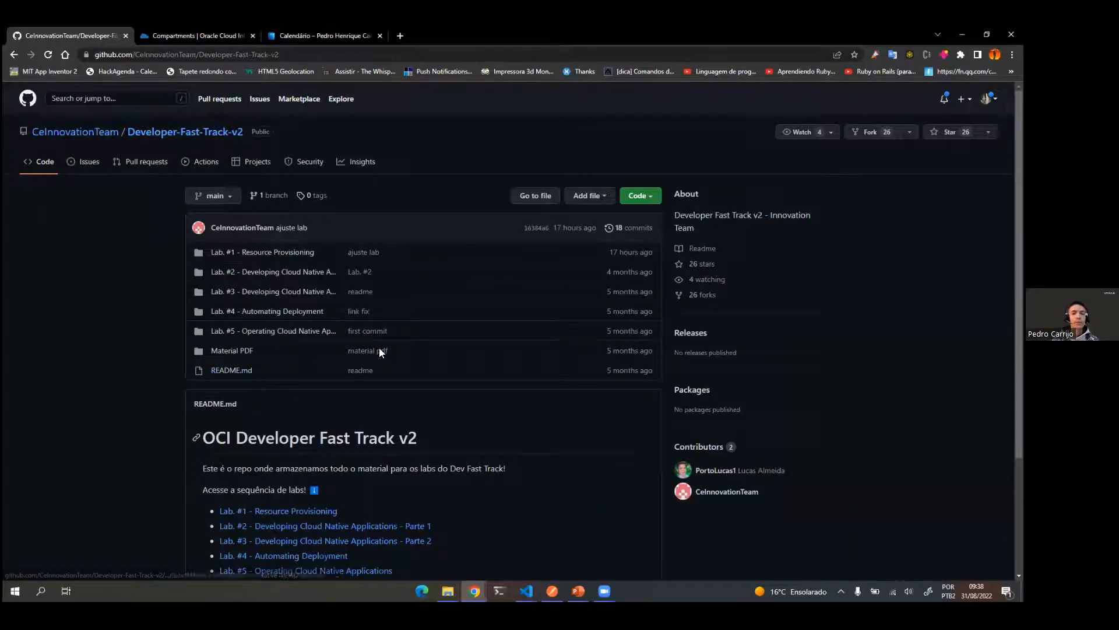
Step: Open the Lab. #1 - Resource Provisioning folder and read its README down through the compartment creation prerequisites
{"action": "left_click", "coordinate": [269, 253]}
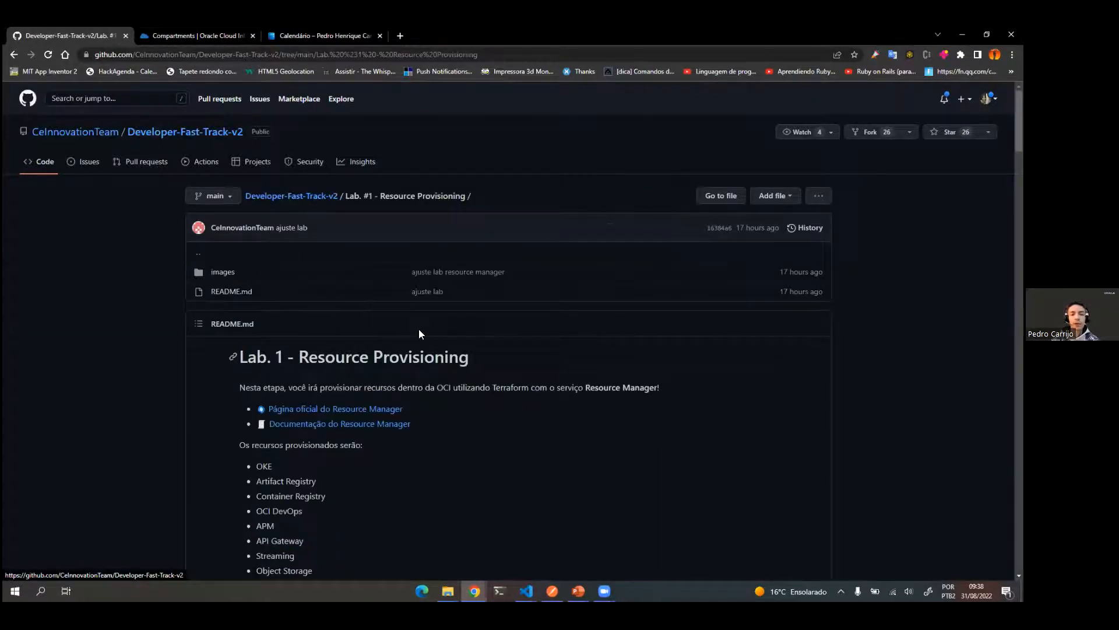
{"action": "scroll", "coordinate": [592, 387], "scroll_direction": "down", "scroll_amount": 3}
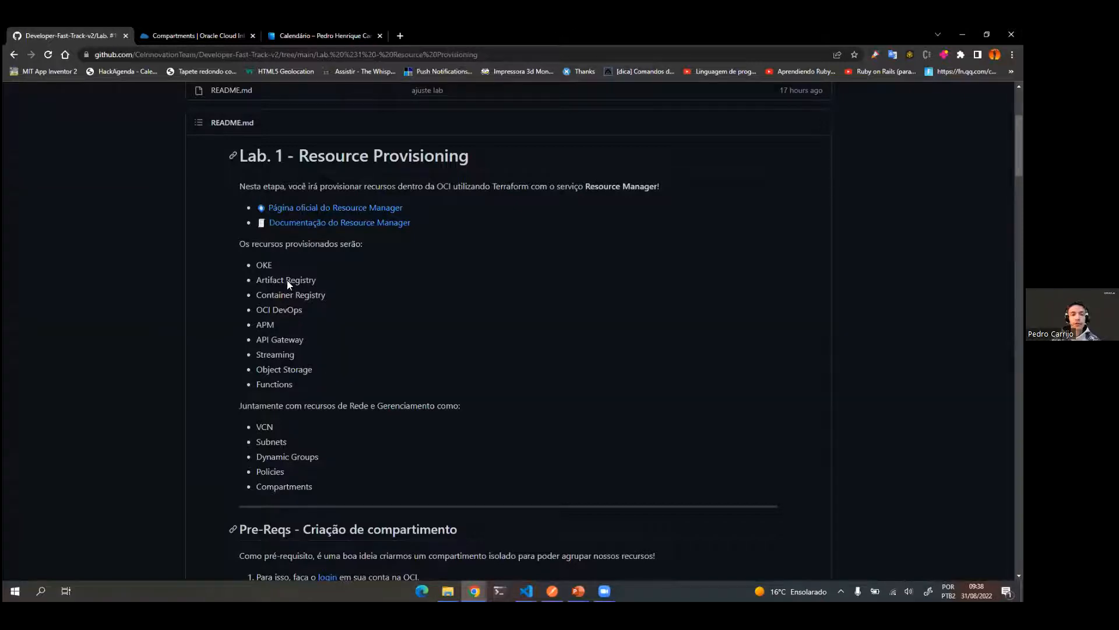
{"action": "scroll", "coordinate": [400, 395], "scroll_direction": "down", "scroll_amount": 6}
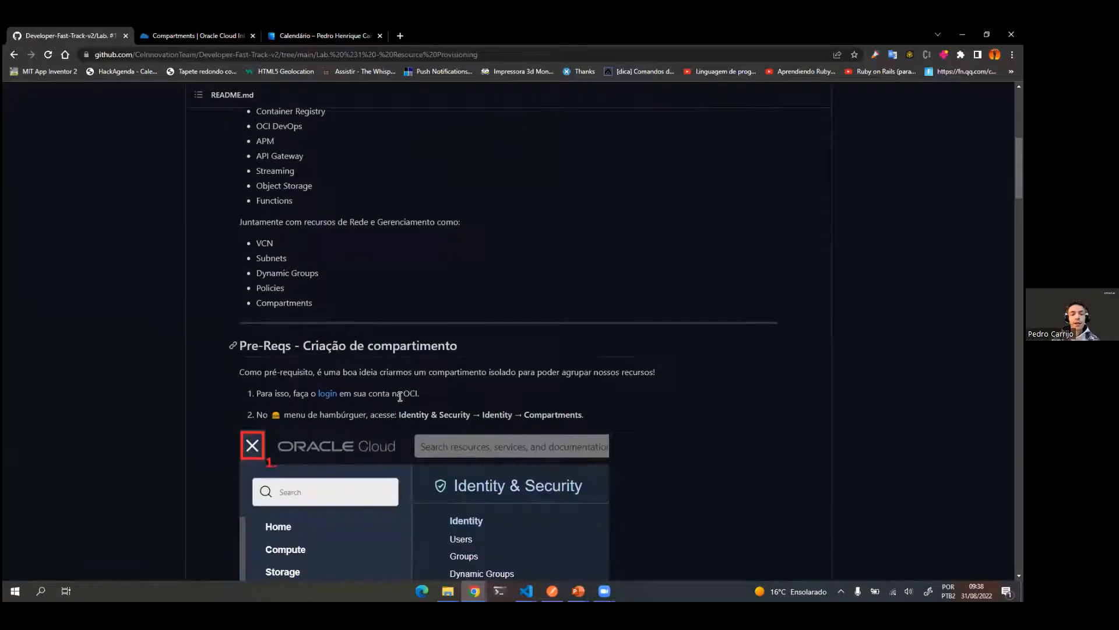
{"action": "scroll", "coordinate": [400, 400], "scroll_direction": "down", "scroll_amount": 4}
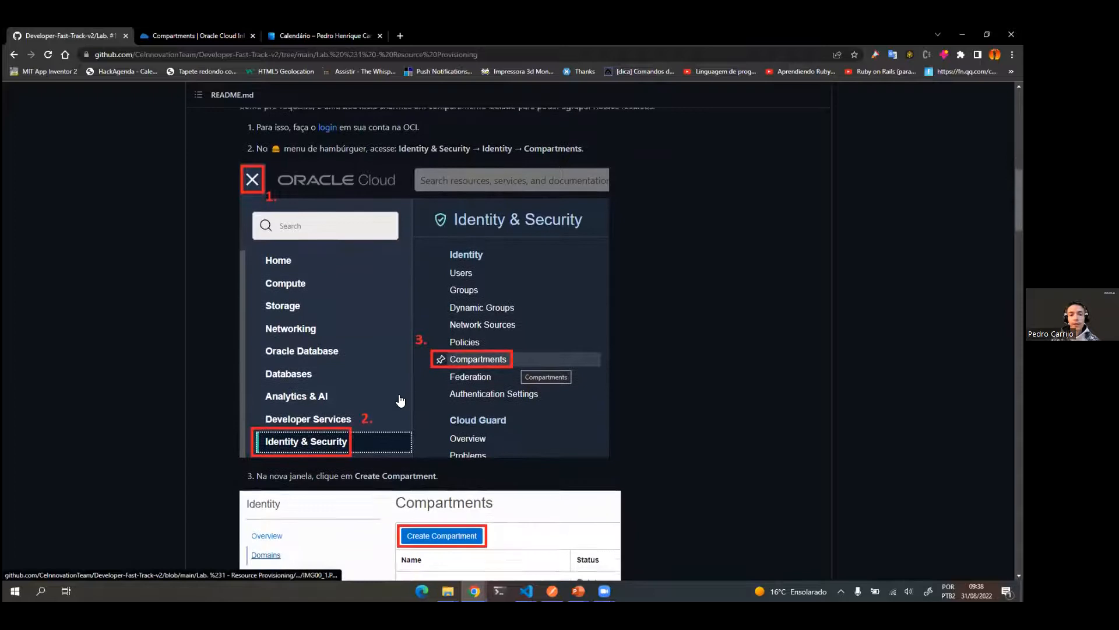
{"action": "scroll", "coordinate": [400, 400], "scroll_direction": "up", "scroll_amount": 3}
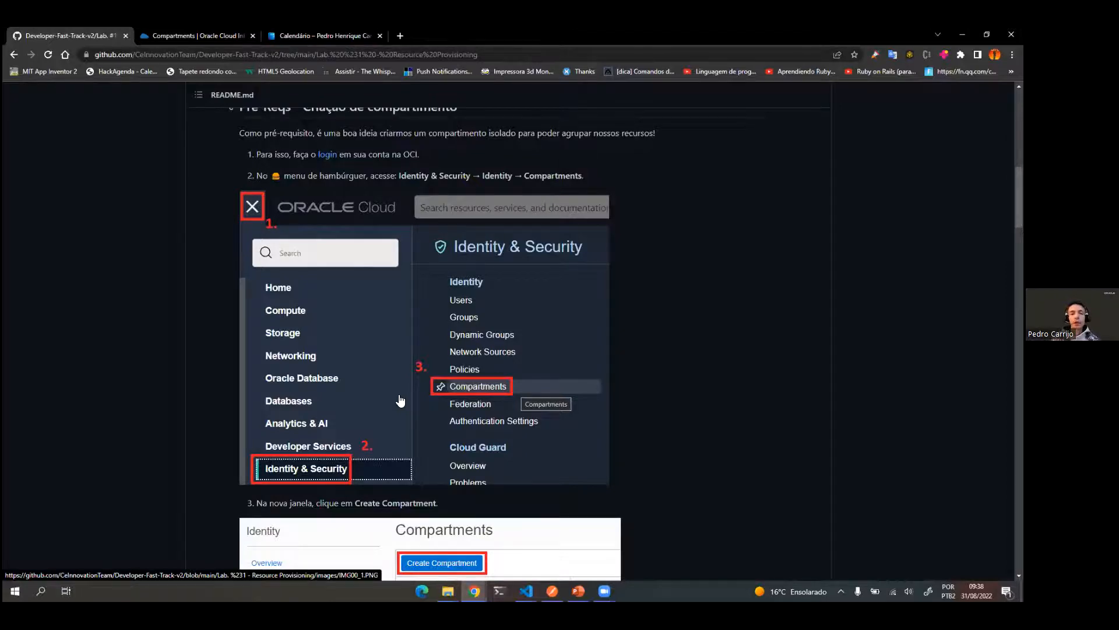
{"action": "scroll", "coordinate": [373, 350], "scroll_direction": "up", "scroll_amount": 2}
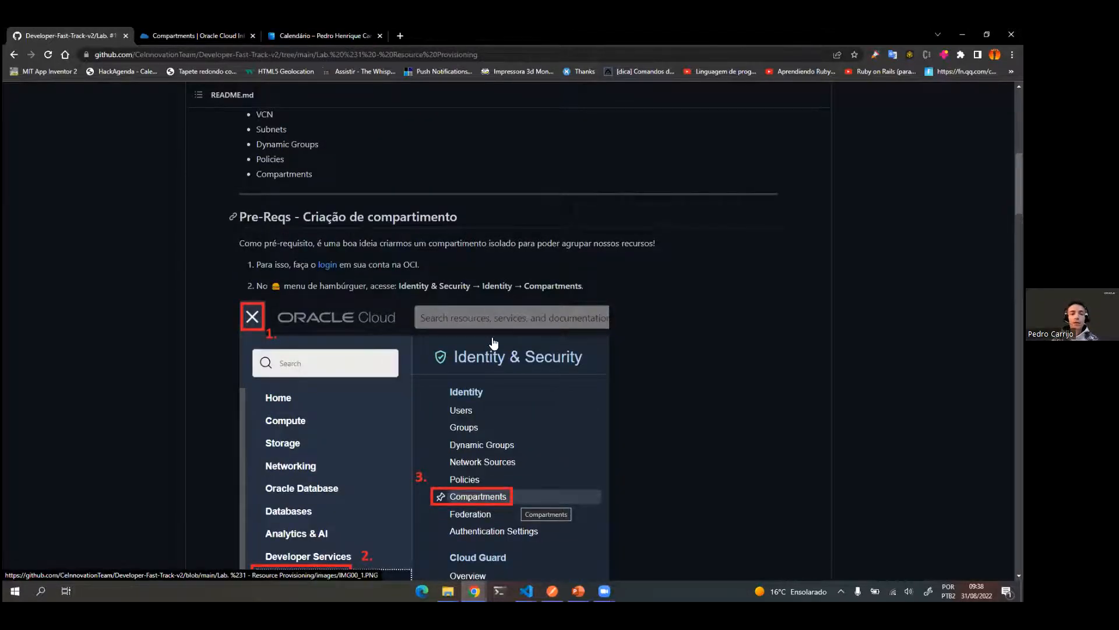
{"action": "scroll", "coordinate": [493, 343], "scroll_direction": "down", "scroll_amount": 5}
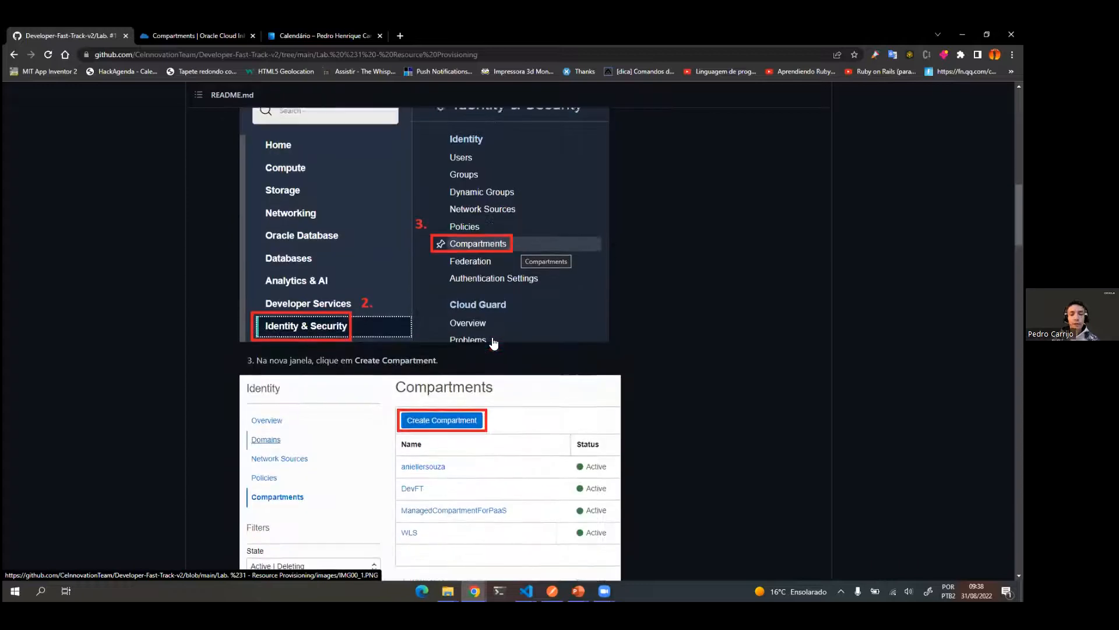
{"action": "scroll", "coordinate": [633, 452], "scroll_direction": "down", "scroll_amount": 2}
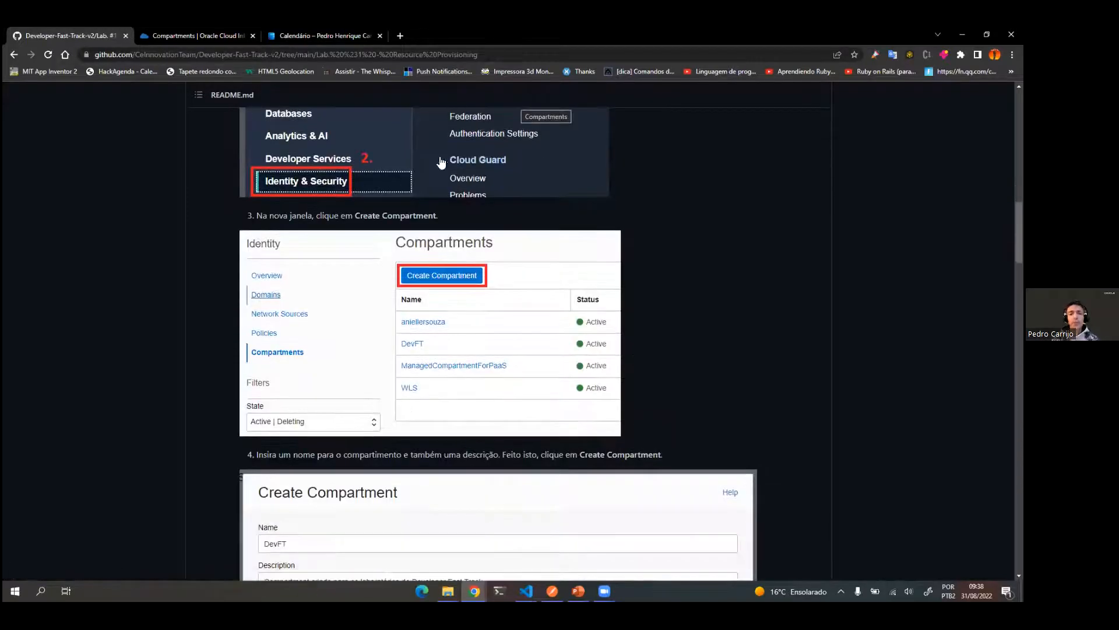
{"action": "scroll", "coordinate": [516, 410], "scroll_direction": "down", "scroll_amount": 3}
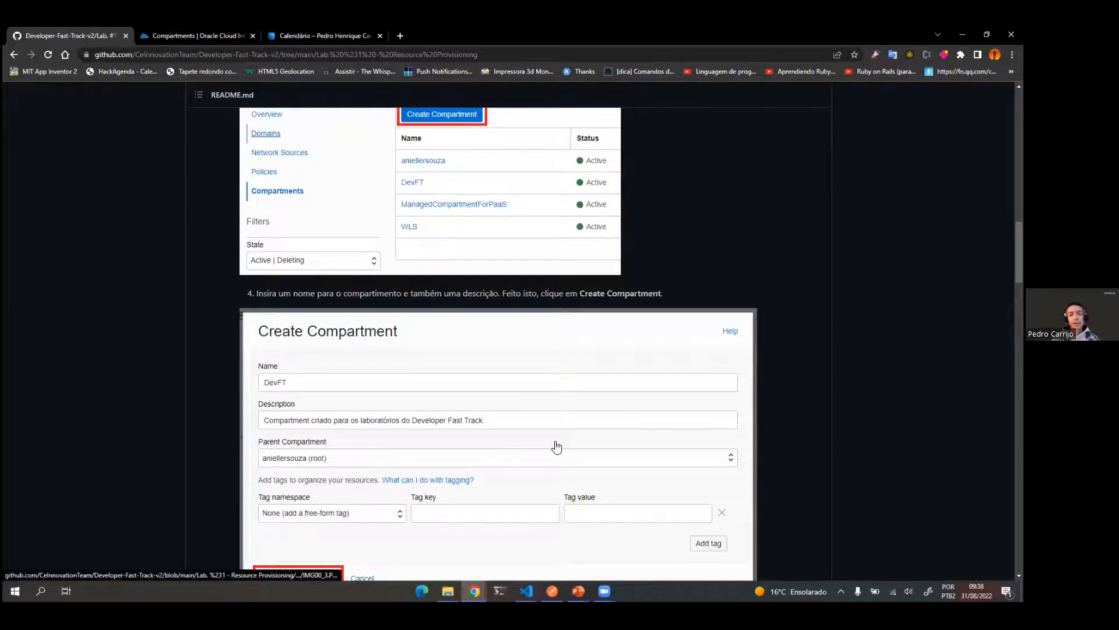
{"action": "scroll", "coordinate": [633, 389], "scroll_direction": "down", "scroll_amount": 1}
{"action": "scroll", "coordinate": [632, 389], "scroll_direction": "up", "scroll_amount": 12}
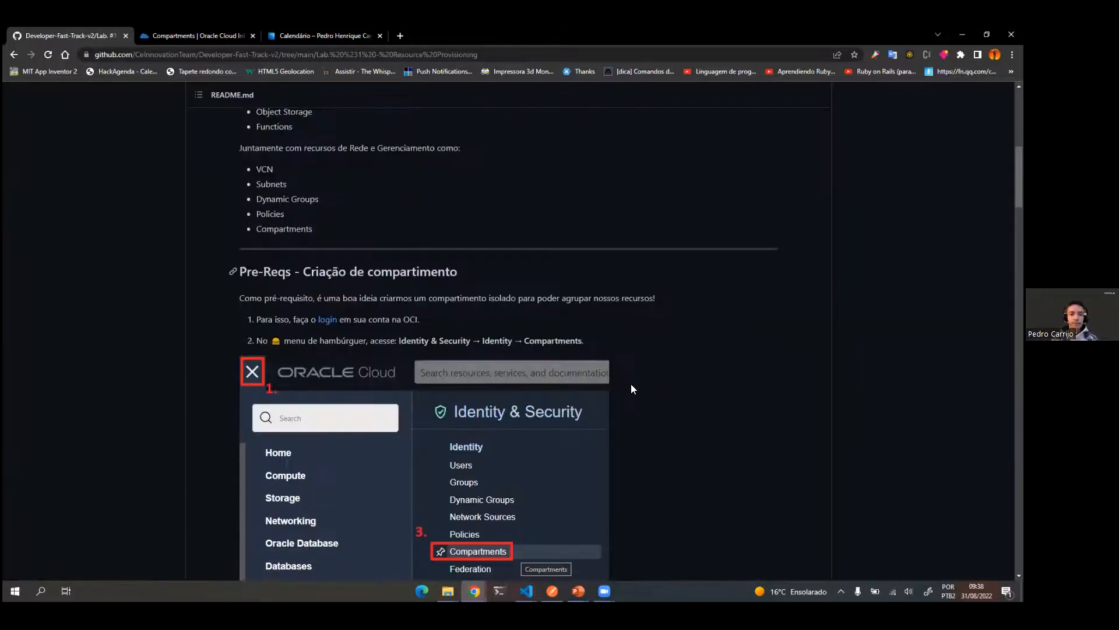
{"action": "scroll", "coordinate": [639, 419], "scroll_direction": "up", "scroll_amount": 1}
{"action": "scroll", "coordinate": [639, 421], "scroll_direction": "down", "scroll_amount": 1}
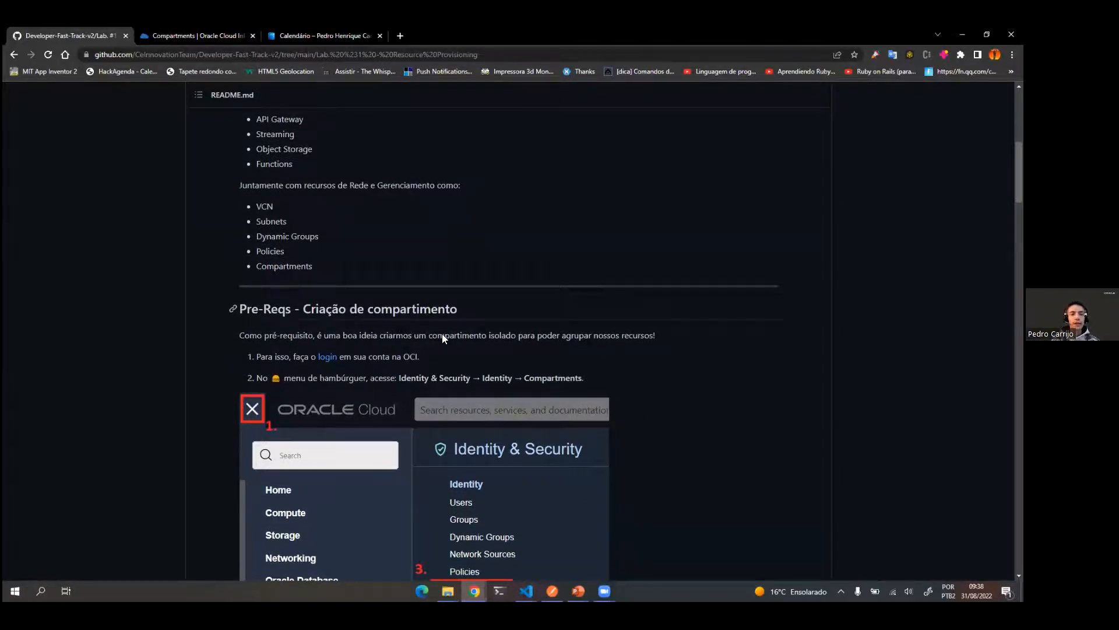
{"action": "scroll", "coordinate": [425, 367], "scroll_direction": "up", "scroll_amount": 1}
{"action": "scroll", "coordinate": [425, 367], "scroll_direction": "down", "scroll_amount": 4}
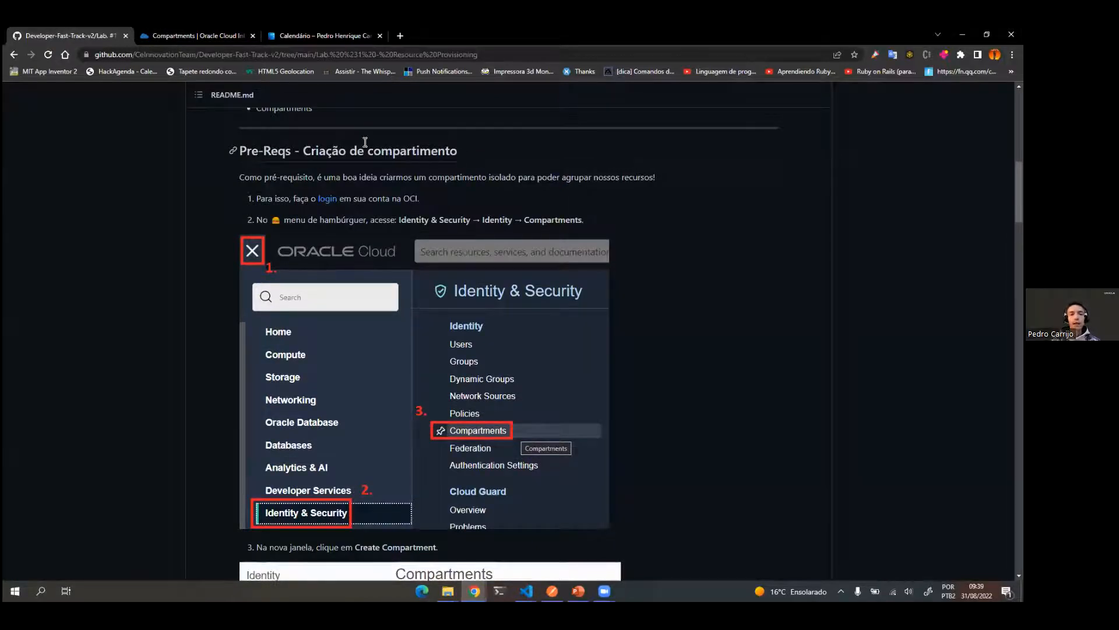
{"action": "scroll", "coordinate": [412, 214], "scroll_direction": "down", "scroll_amount": 1}
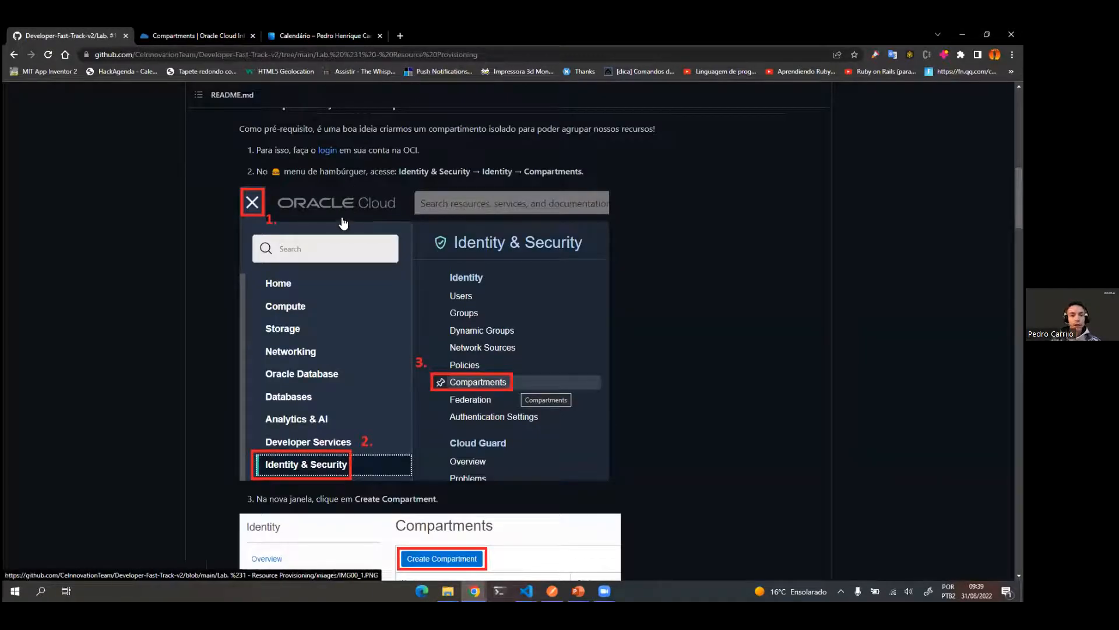
Step: Switch to the Oracle Cloud console, return to its home page, and open the Identity Compartments page by searching for "compart"
{"action": "left_click", "coordinate": [171, 39]}
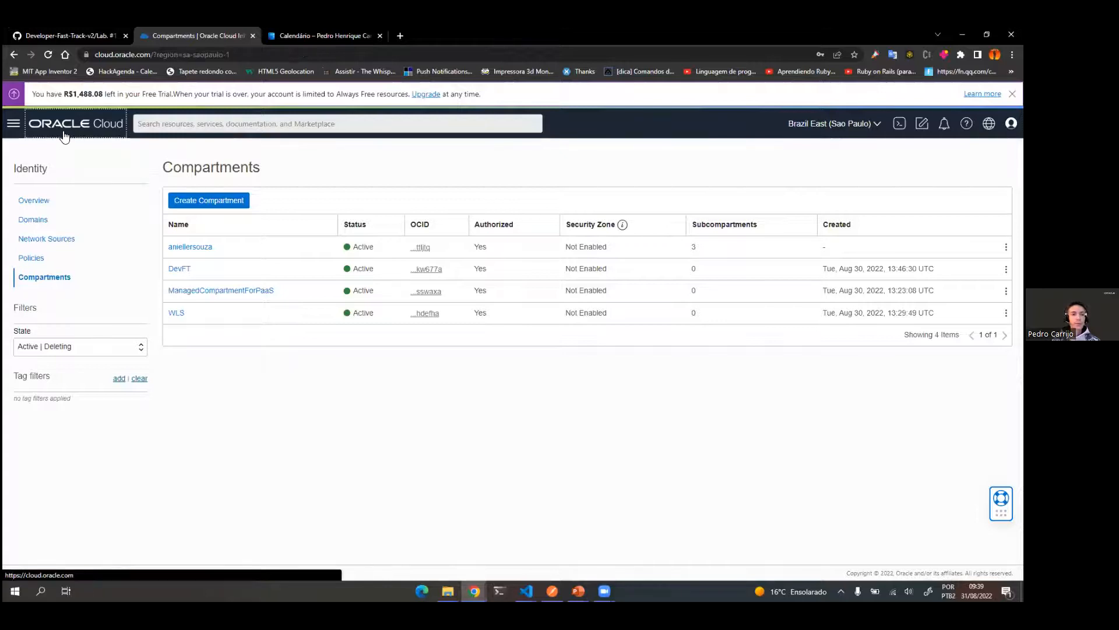
{"action": "left_click", "coordinate": [64, 137]}
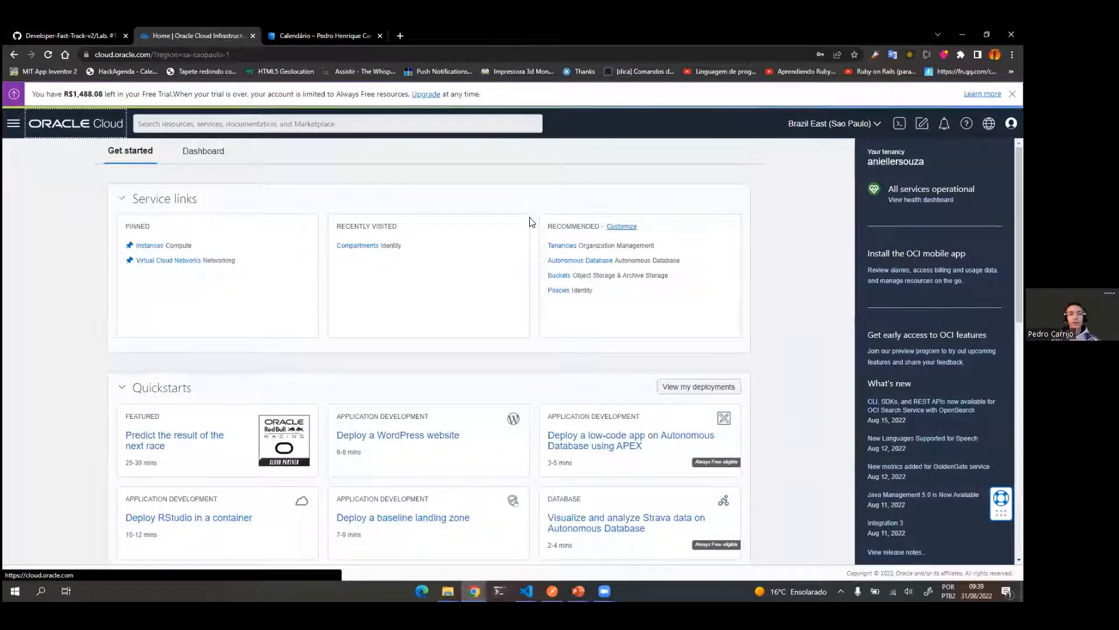
{"action": "left_click", "coordinate": [64, 30]}
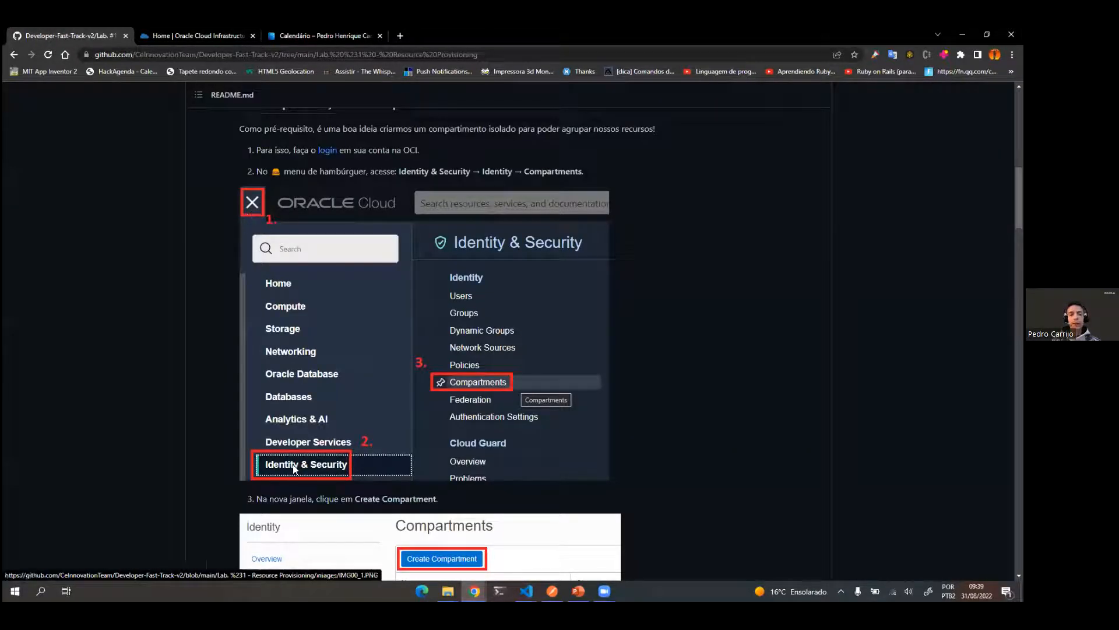
{"action": "left_click", "coordinate": [203, 36]}
{"action": "left_click", "coordinate": [14, 123]}
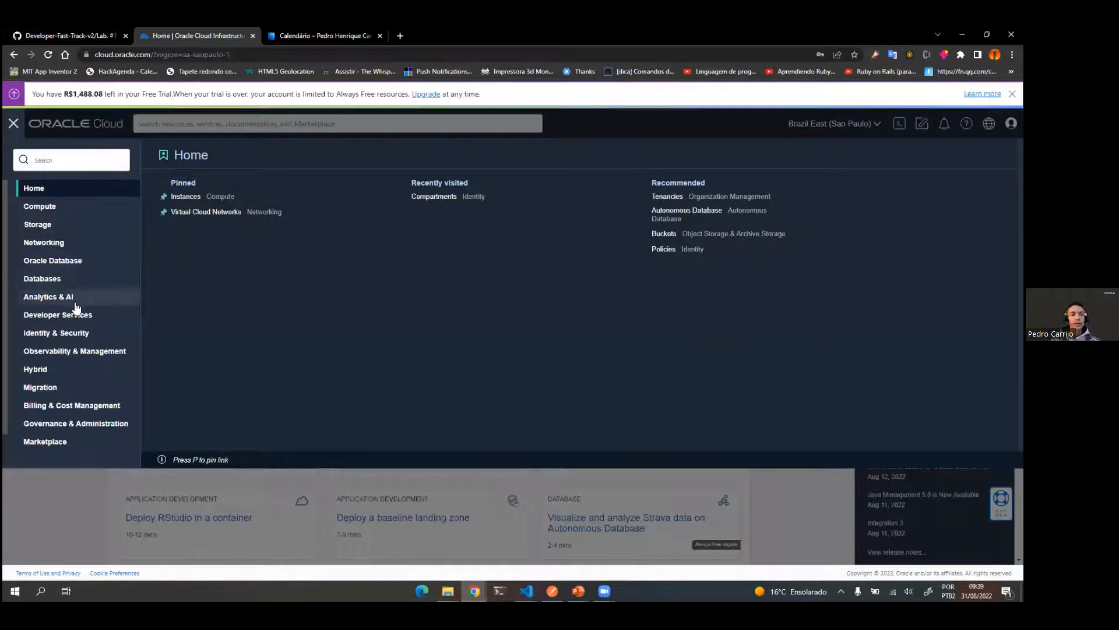
{"action": "left_click", "coordinate": [111, 332]}
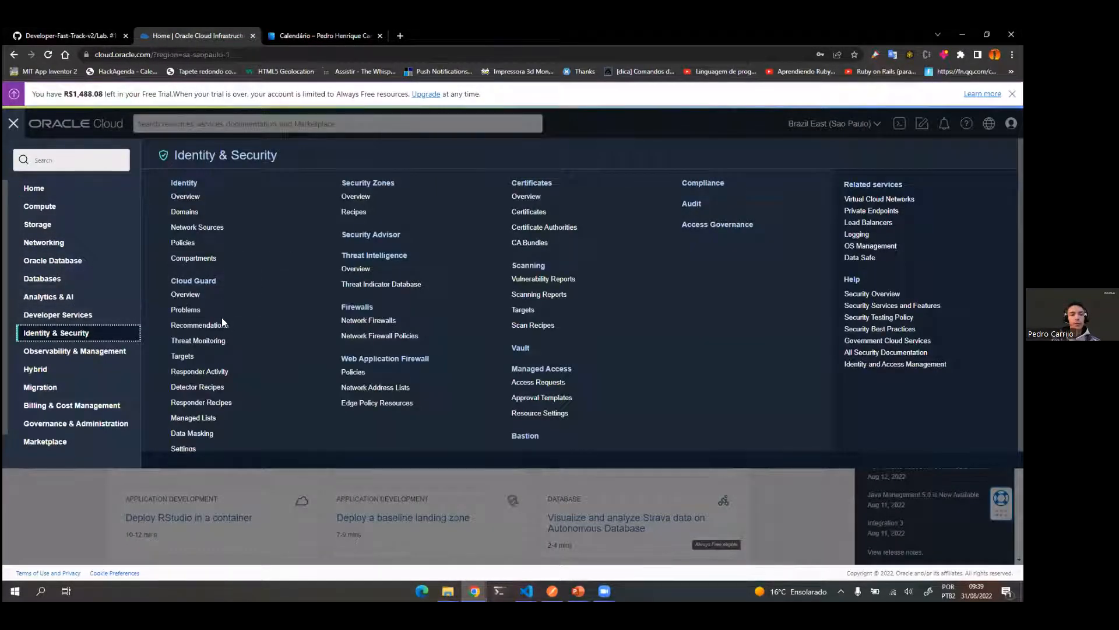
{"action": "left_click", "coordinate": [61, 157]}
{"action": "type", "text": "compart"}
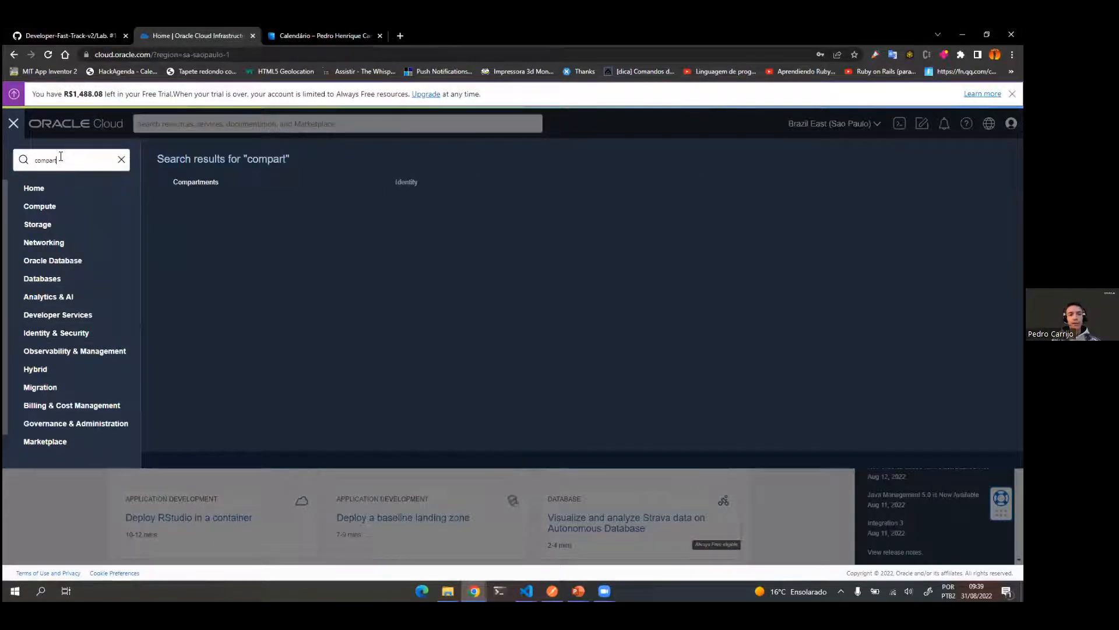
{"action": "left_click", "coordinate": [189, 181]}
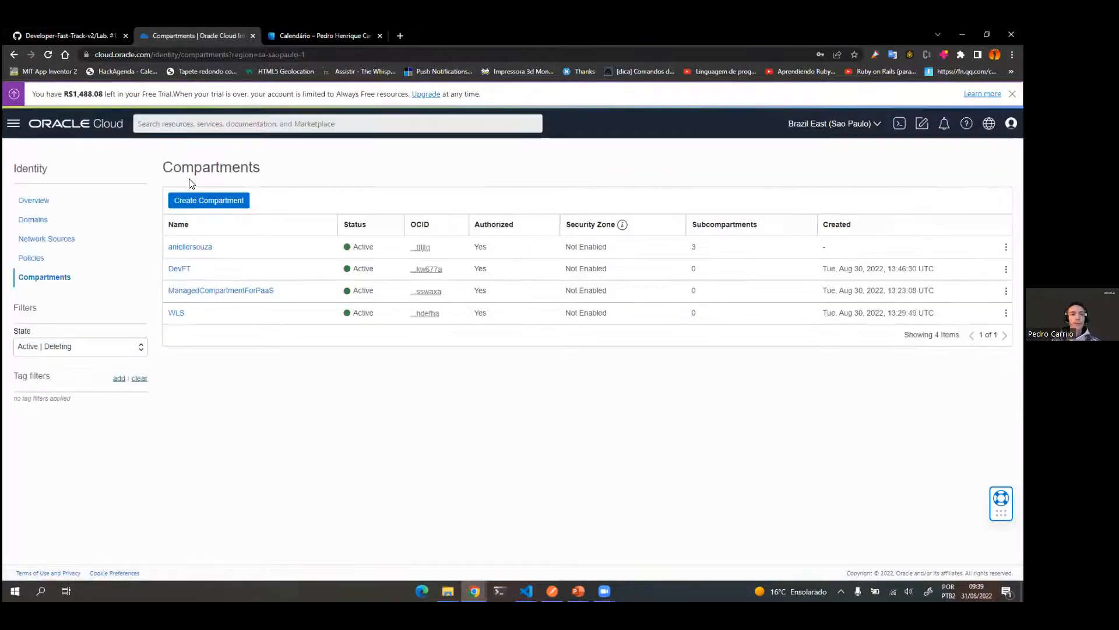
Step: Check the lab guide's compartment creation instructions, then start a new compartment in the Oracle Cloud console named DevFT-lab1
{"action": "left_click", "coordinate": [70, 36]}
{"action": "scroll", "coordinate": [471, 430], "scroll_direction": "down", "scroll_amount": 5}
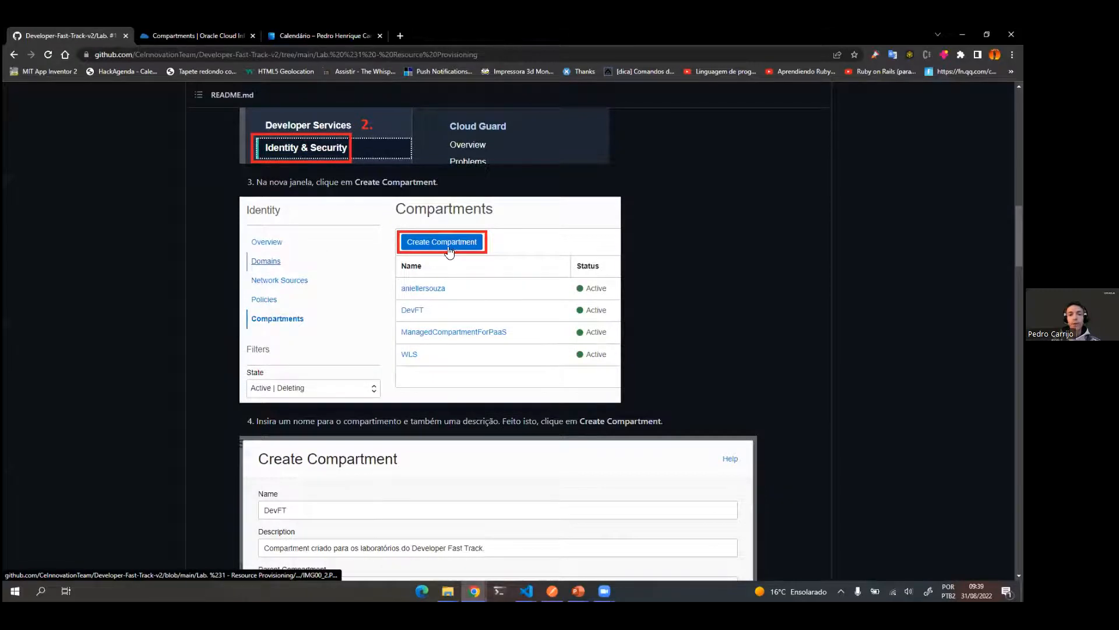
{"action": "scroll", "coordinate": [487, 417], "scroll_direction": "down", "scroll_amount": 4}
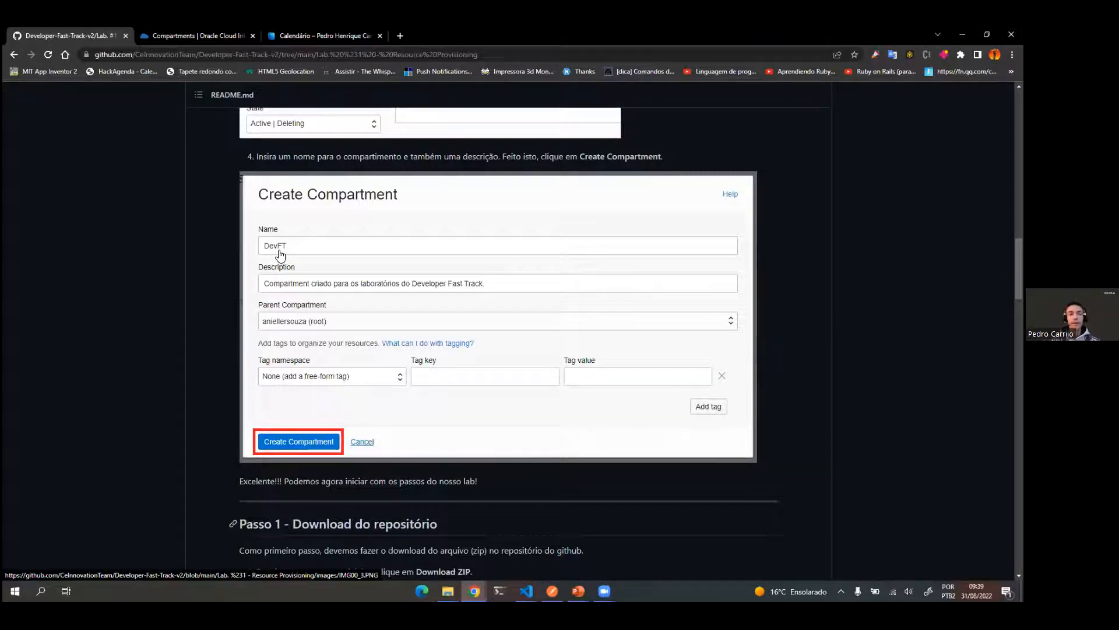
{"action": "left_click", "coordinate": [224, 34]}
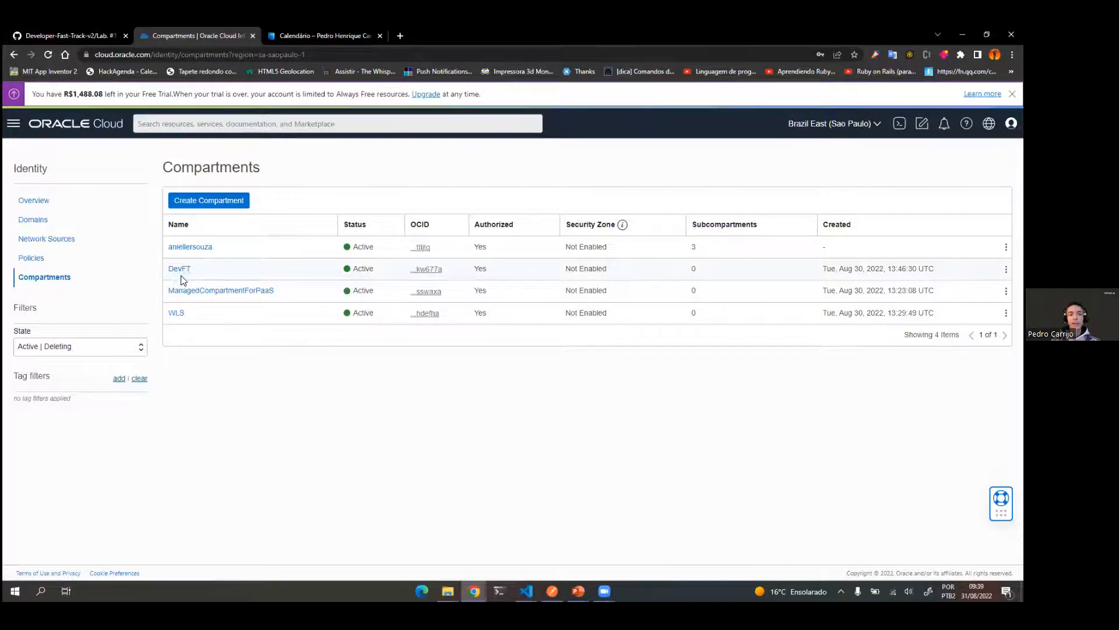
{"action": "left_click", "coordinate": [226, 203]}
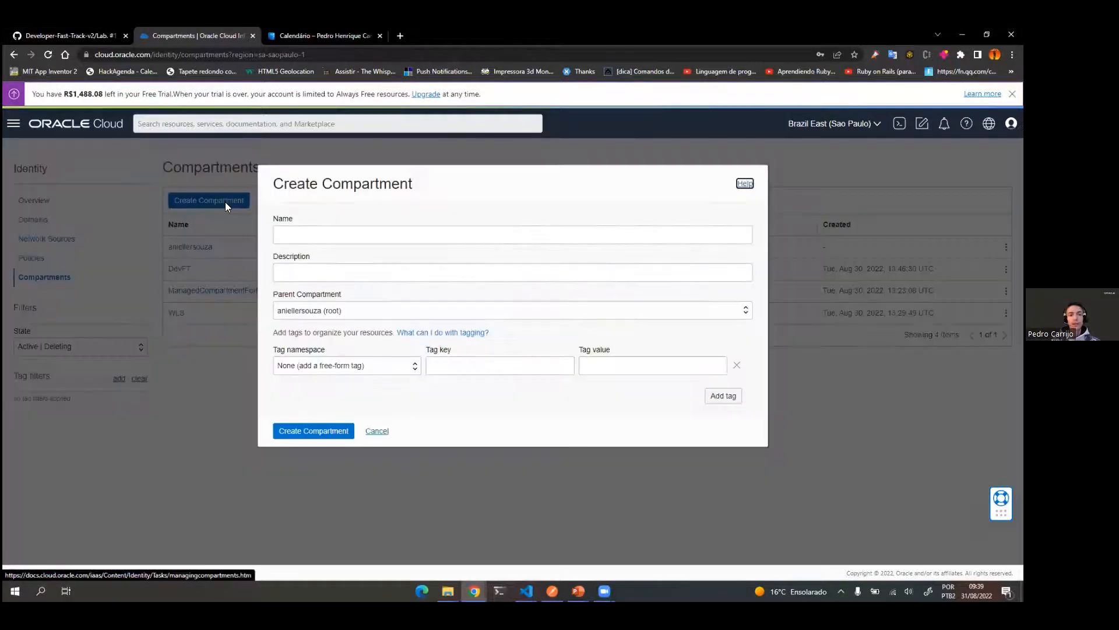
{"action": "left_click", "coordinate": [306, 241]}
{"action": "type", "text": "DevFT-lab1"}
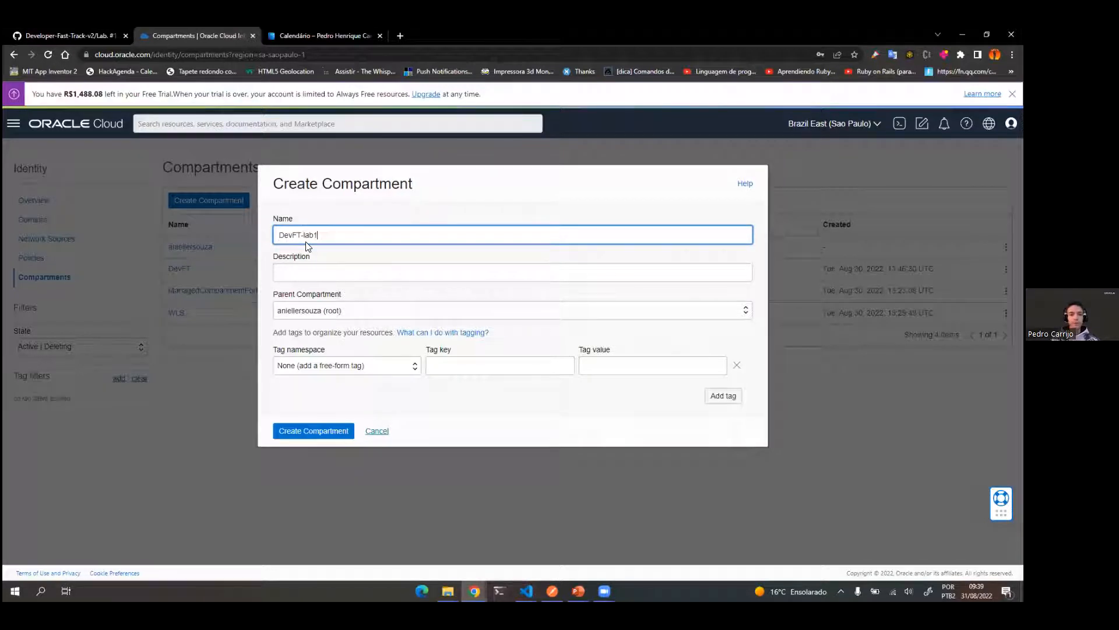
Step: Enter "lab01 FT" as the compartment description and create the compartment under the root compartment
{"action": "left_click", "coordinate": [323, 436]}
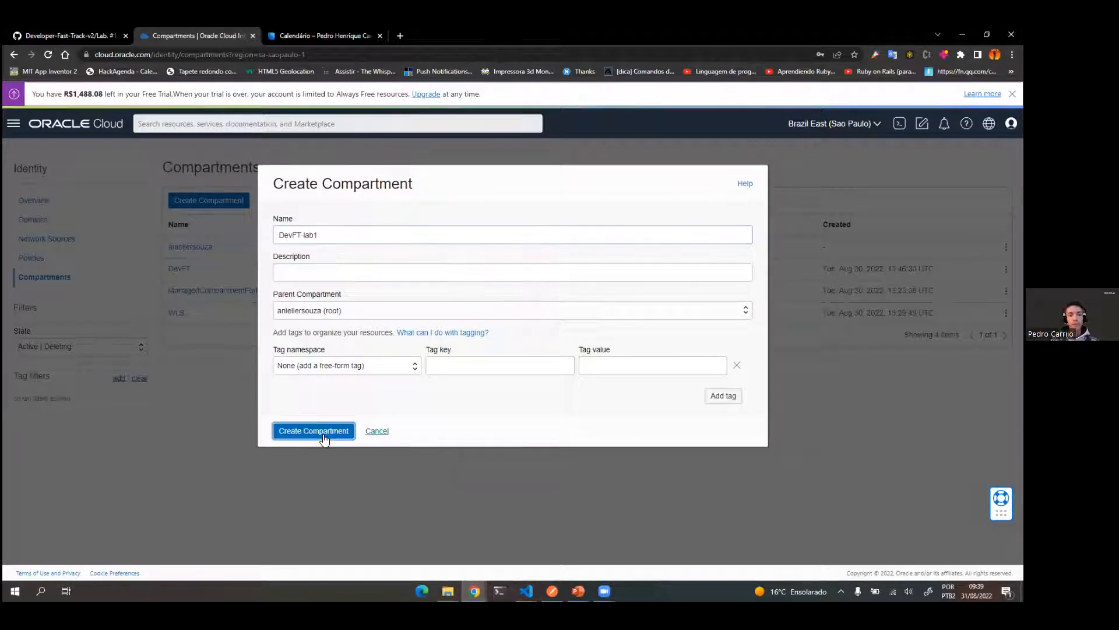
{"action": "left_click", "coordinate": [307, 271]}
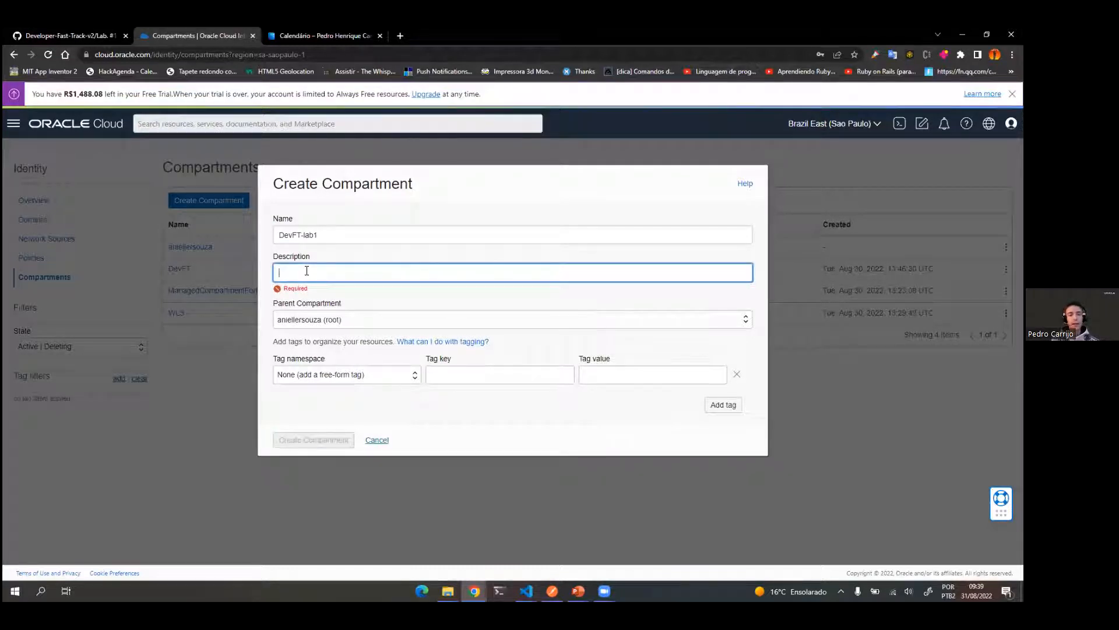
{"action": "type", "text": "lab"}
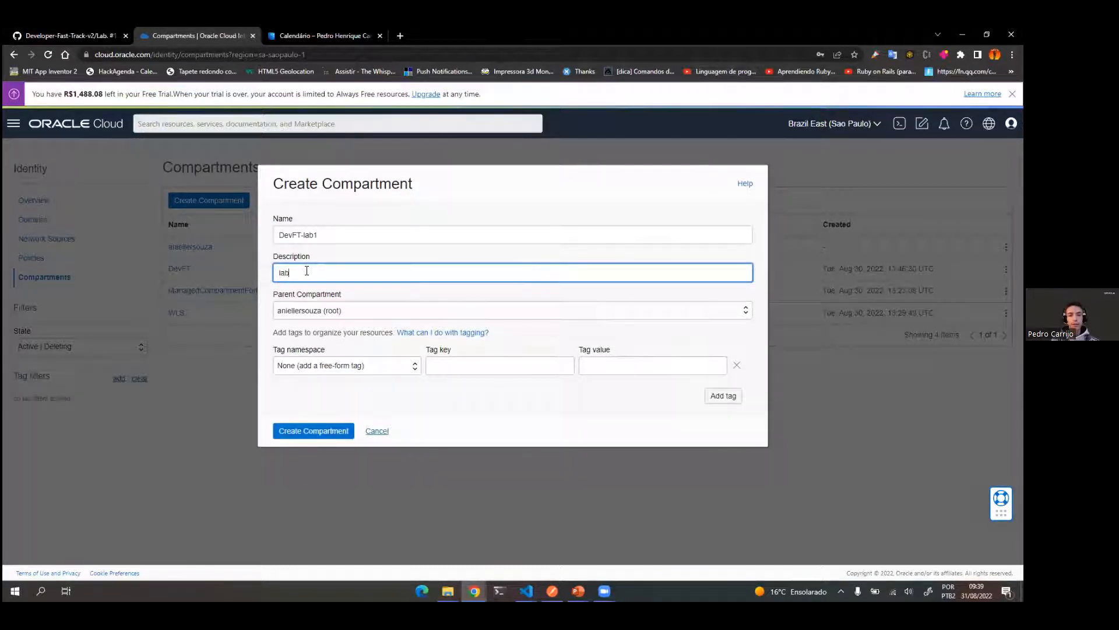
{"action": "type", "text": "01 FT"}
{"action": "left_click", "coordinate": [345, 430]}
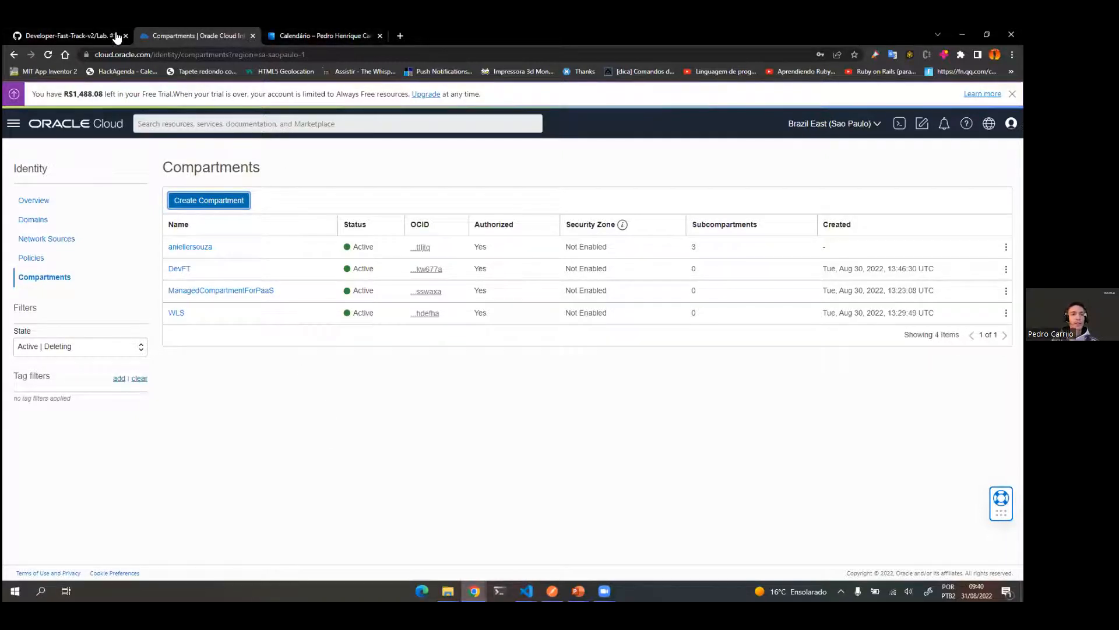
Step: Return to the GitHub lab guide and review the Passo 1 instructions for downloading the Terraform repository as a ZIP
{"action": "left_click", "coordinate": [88, 32]}
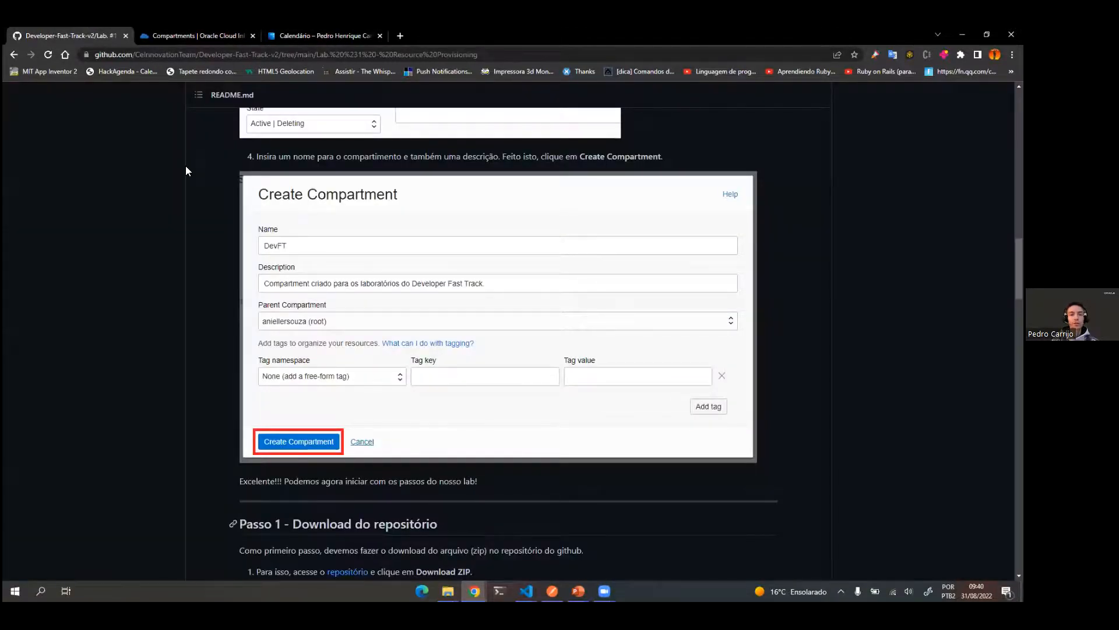
{"action": "scroll", "coordinate": [335, 292], "scroll_direction": "down", "scroll_amount": 4}
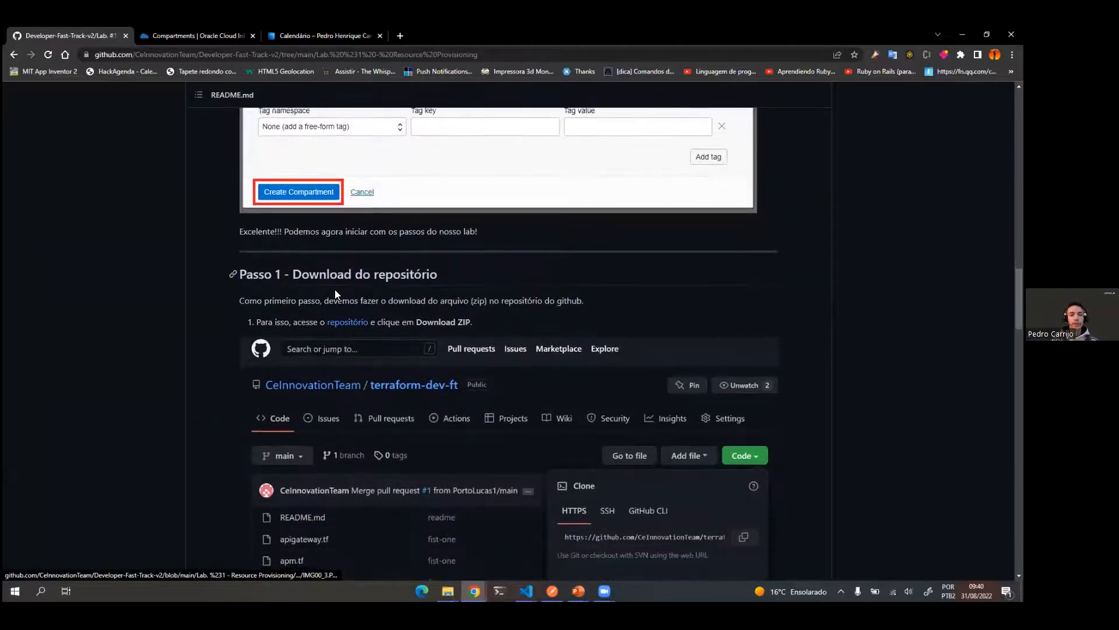
{"action": "scroll", "coordinate": [335, 289], "scroll_direction": "down", "scroll_amount": 1}
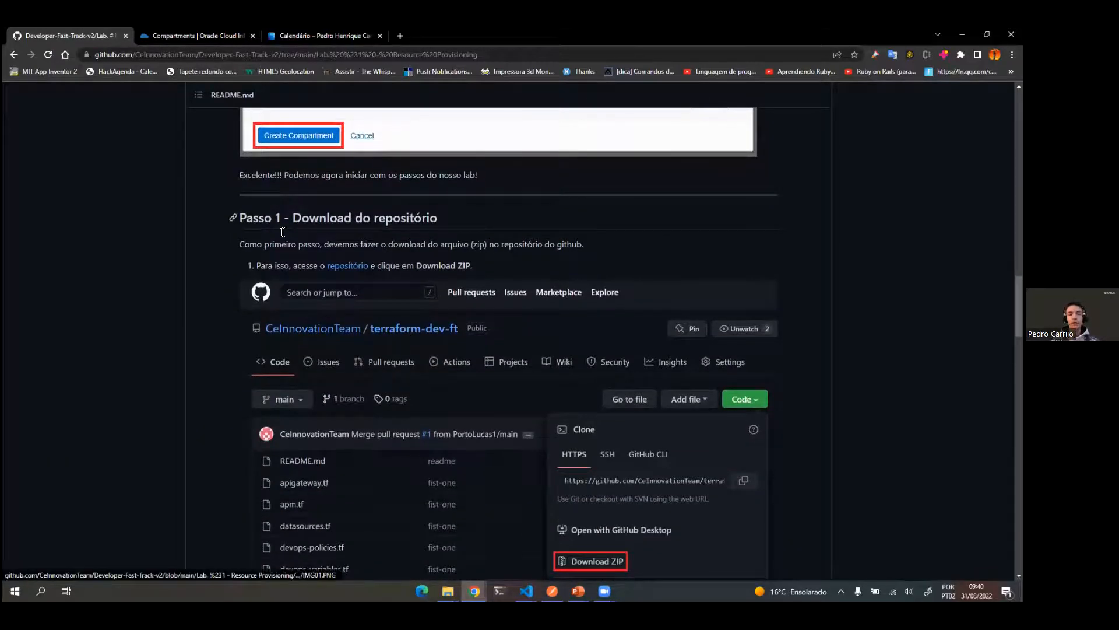
{"action": "scroll", "coordinate": [517, 475], "scroll_direction": "down", "scroll_amount": 3}
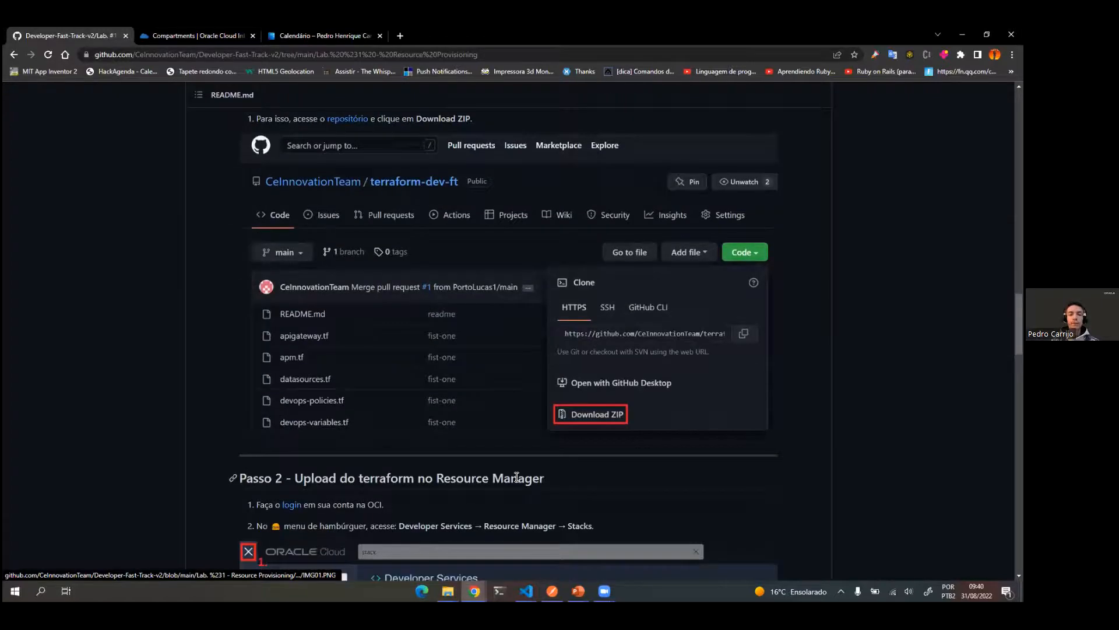
{"action": "scroll", "coordinate": [648, 338], "scroll_direction": "up", "scroll_amount": 1}
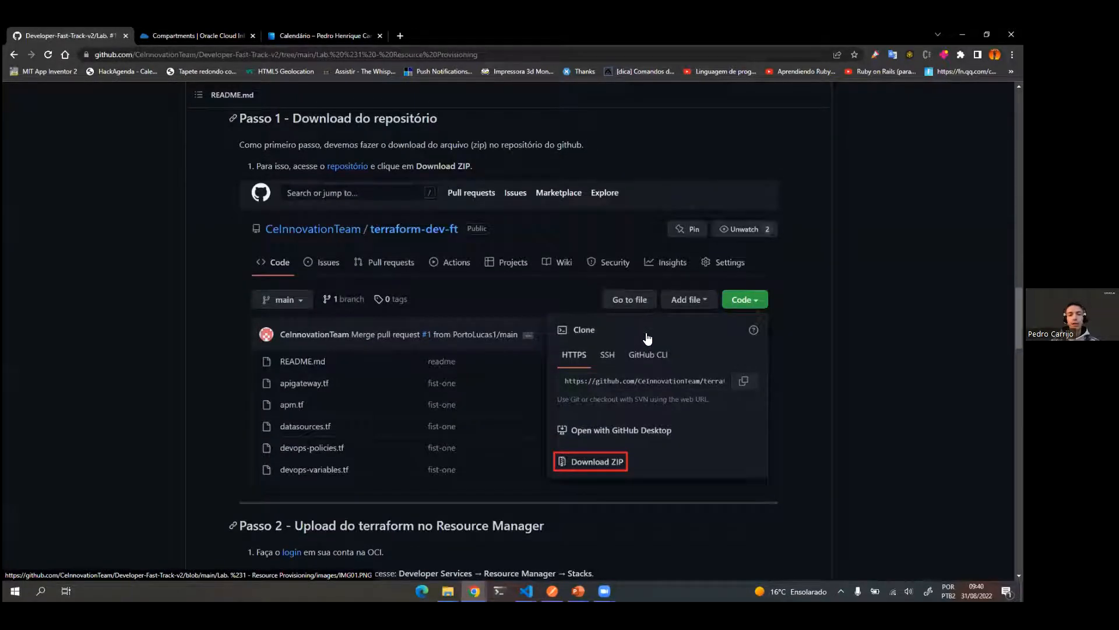
{"action": "scroll", "coordinate": [648, 338], "scroll_direction": "up", "scroll_amount": 10}
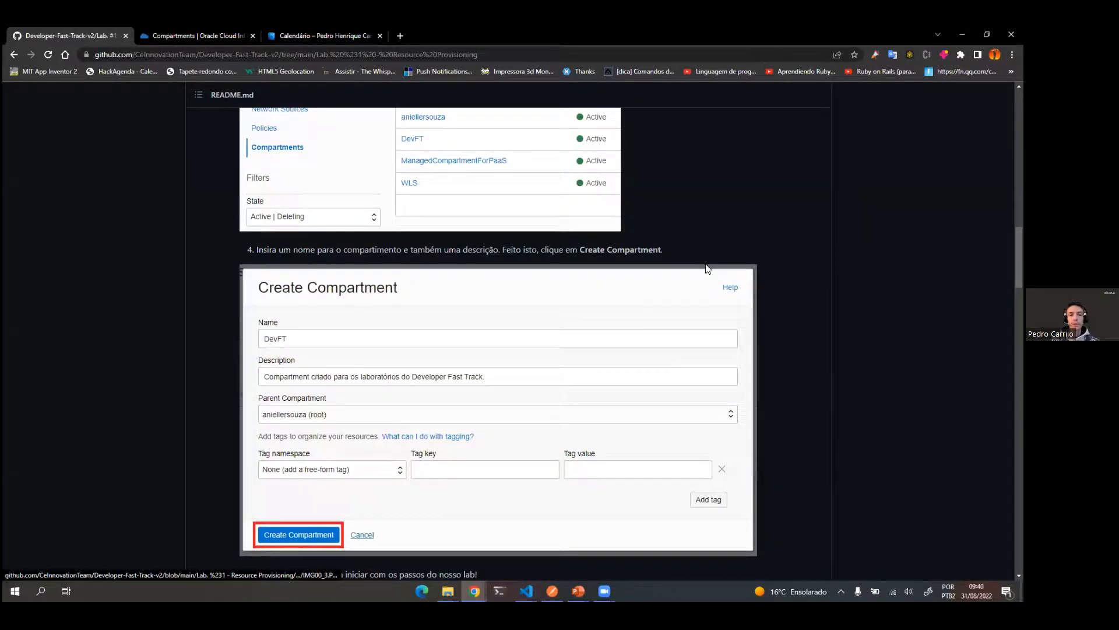
{"action": "scroll", "coordinate": [707, 268], "scroll_direction": "down", "scroll_amount": 7}
{"action": "scroll", "coordinate": [706, 263], "scroll_direction": "down", "scroll_amount": 2}
{"action": "scroll", "coordinate": [706, 264], "scroll_direction": "up", "scroll_amount": 20}
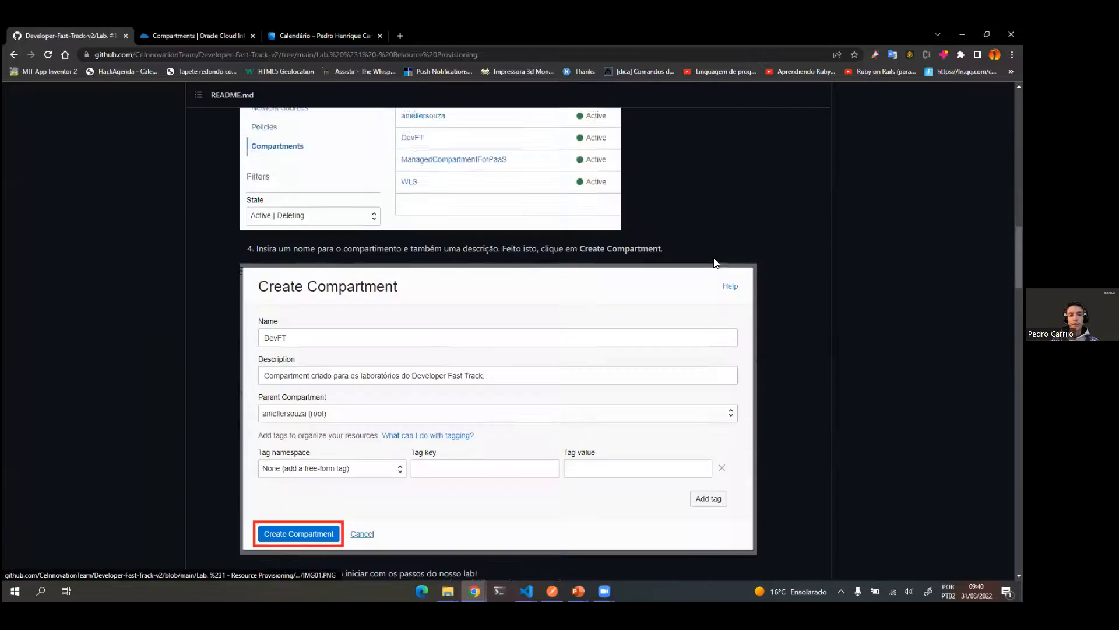
{"action": "left_click", "coordinate": [825, 197]}
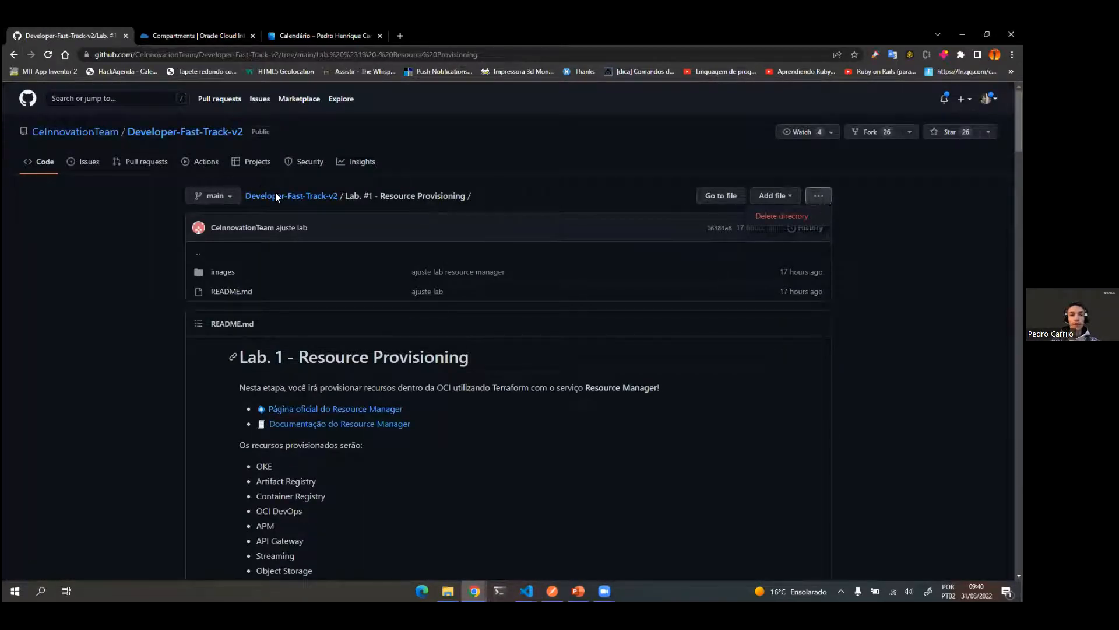
{"action": "key", "text": "Escape"}
Step: Open the terraform-dev-ft repository linked in Passo 1 of the lab guide in a new tab and download it as a ZIP
{"action": "scroll", "coordinate": [492, 368], "scroll_direction": "down", "scroll_amount": 15}
{"action": "scroll", "coordinate": [492, 476], "scroll_direction": "down", "scroll_amount": 10}
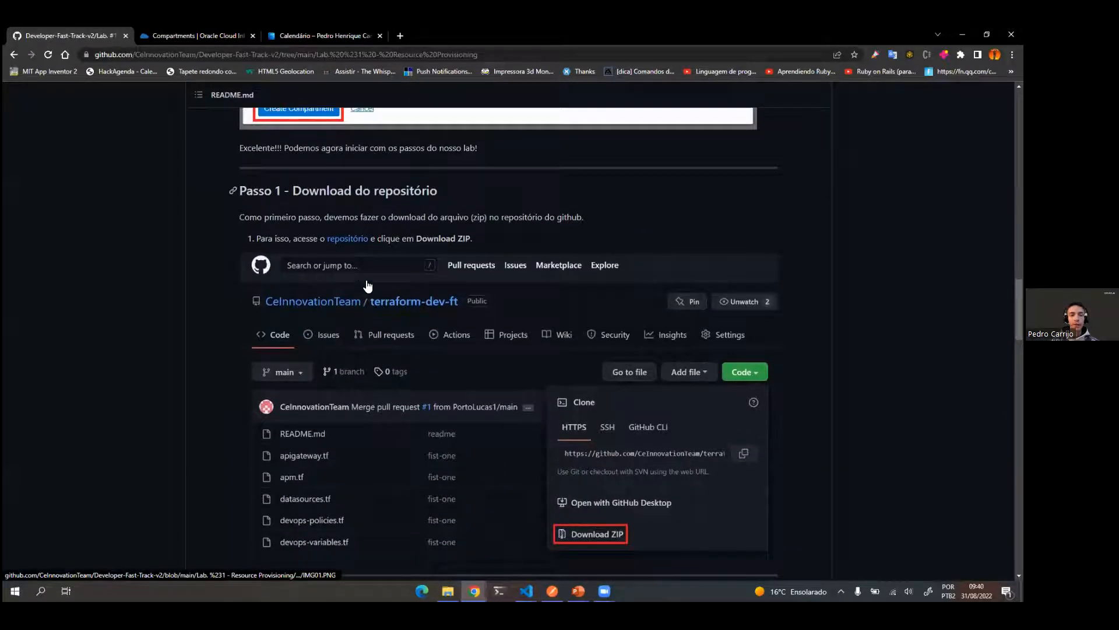
{"action": "right_click", "coordinate": [341, 240]}
{"action": "left_click", "coordinate": [360, 248]}
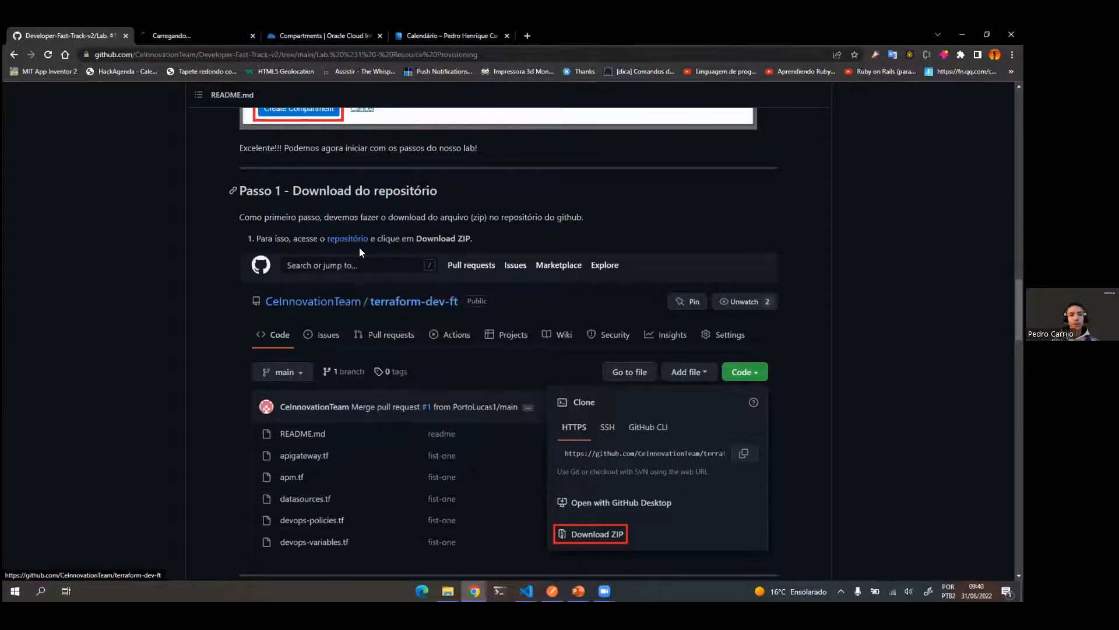
{"action": "left_click", "coordinate": [196, 37]}
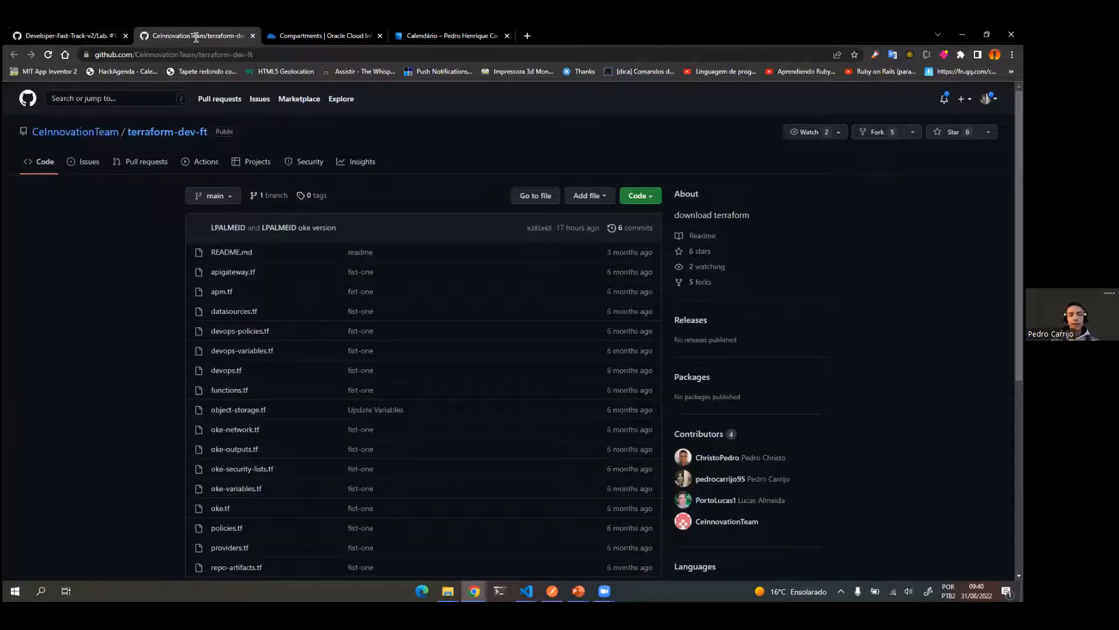
{"action": "left_click", "coordinate": [654, 205]}
{"action": "left_click", "coordinate": [537, 349]}
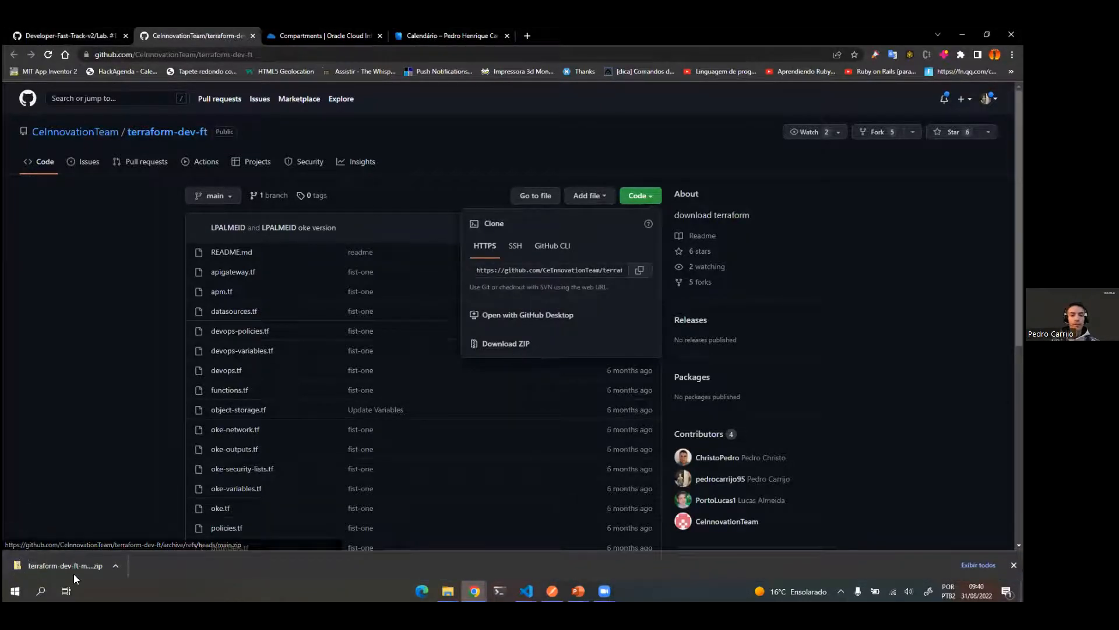
Step: Check the lab guide's Passo 2 instructions, then open the Resource Manager Stacks page in the Oracle Cloud console by searching for "stacks"
{"action": "left_click", "coordinate": [81, 32]}
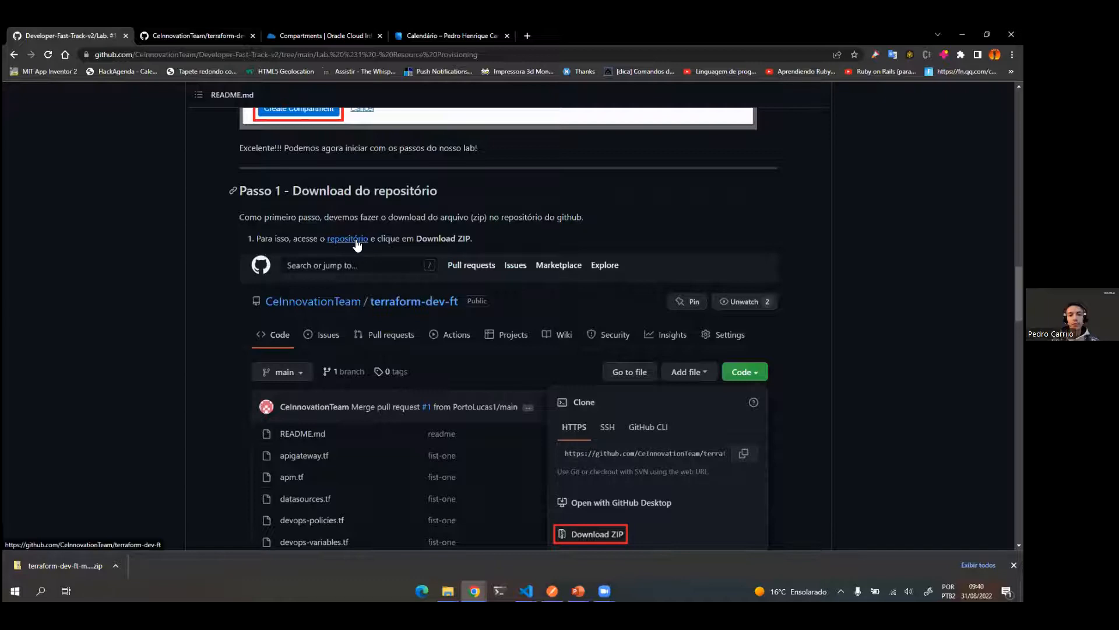
{"action": "scroll", "coordinate": [523, 360], "scroll_direction": "down", "scroll_amount": 3}
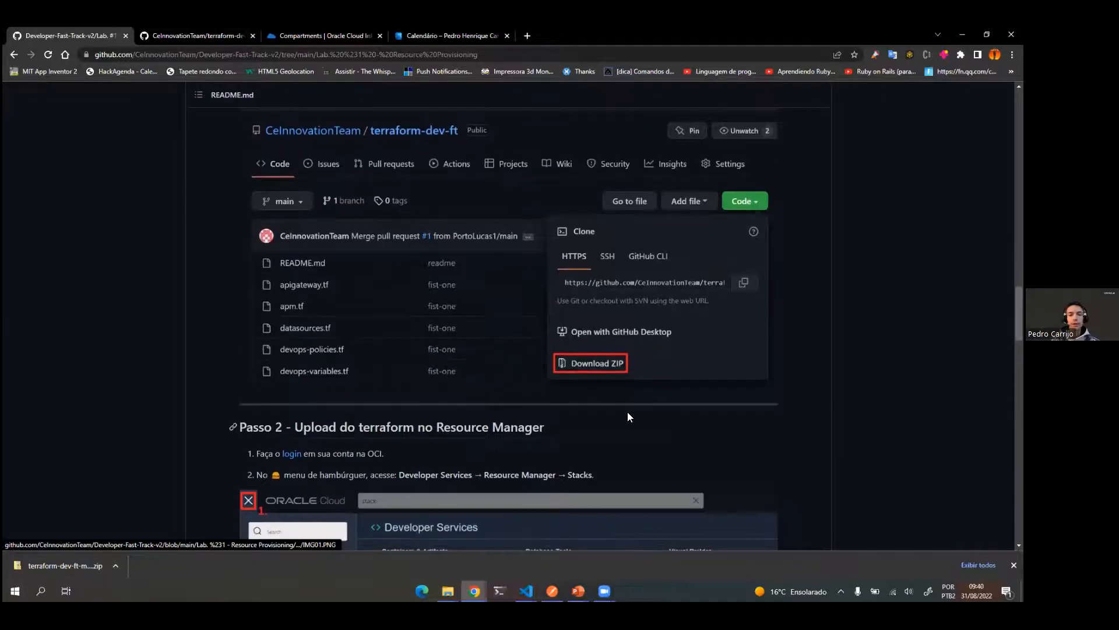
{"action": "scroll", "coordinate": [627, 414], "scroll_direction": "down", "scroll_amount": 5}
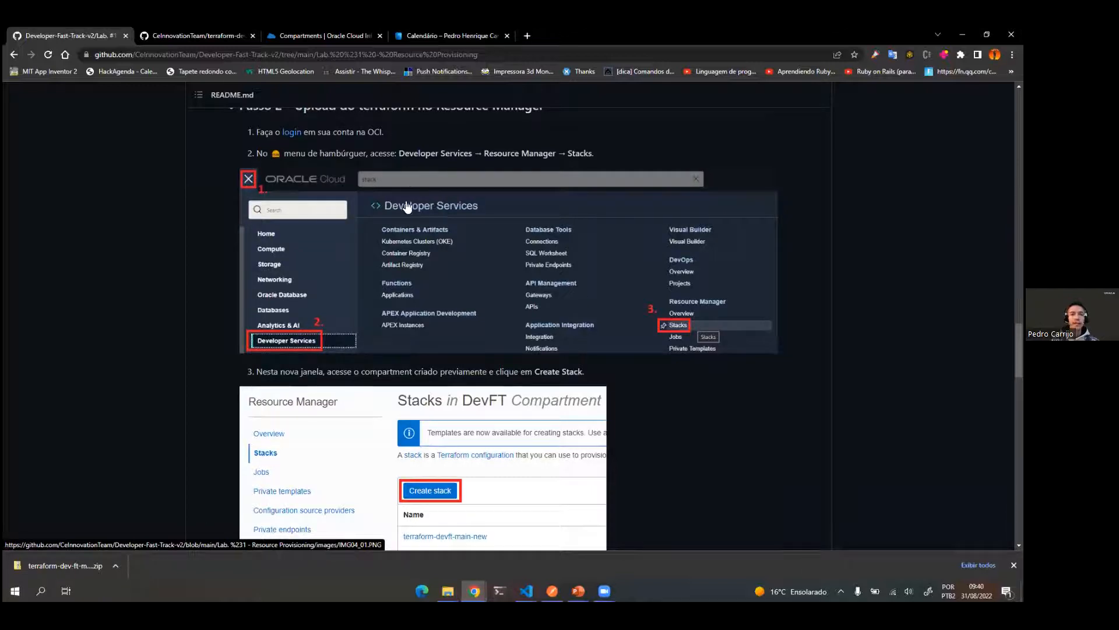
{"action": "left_click", "coordinate": [283, 29]}
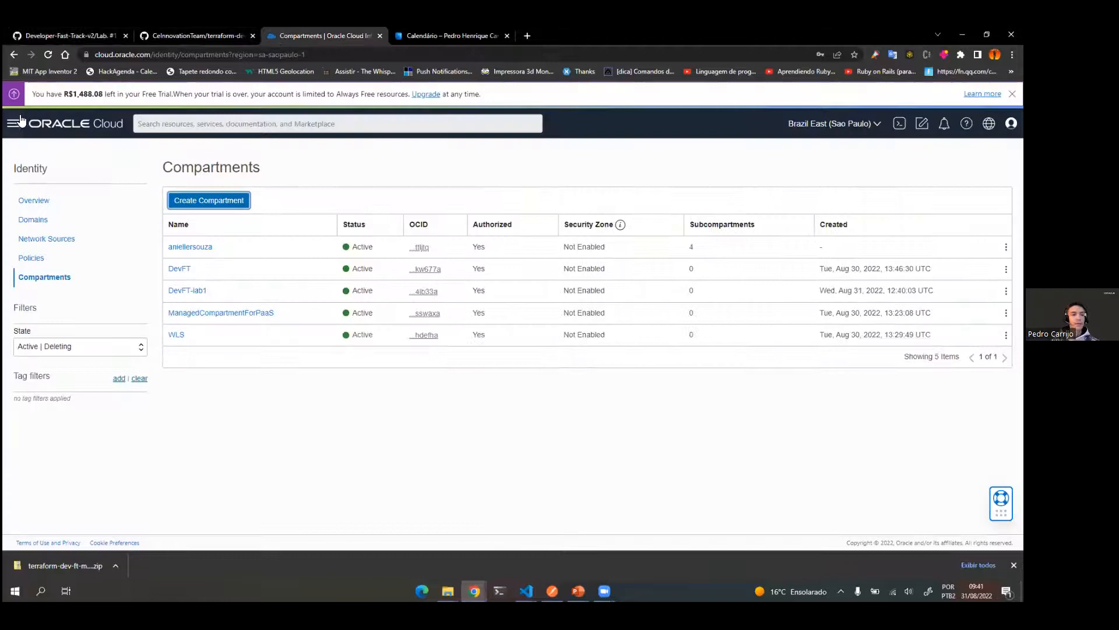
{"action": "left_click", "coordinate": [13, 123]}
{"action": "mouse_move", "coordinate": [55, 318]}
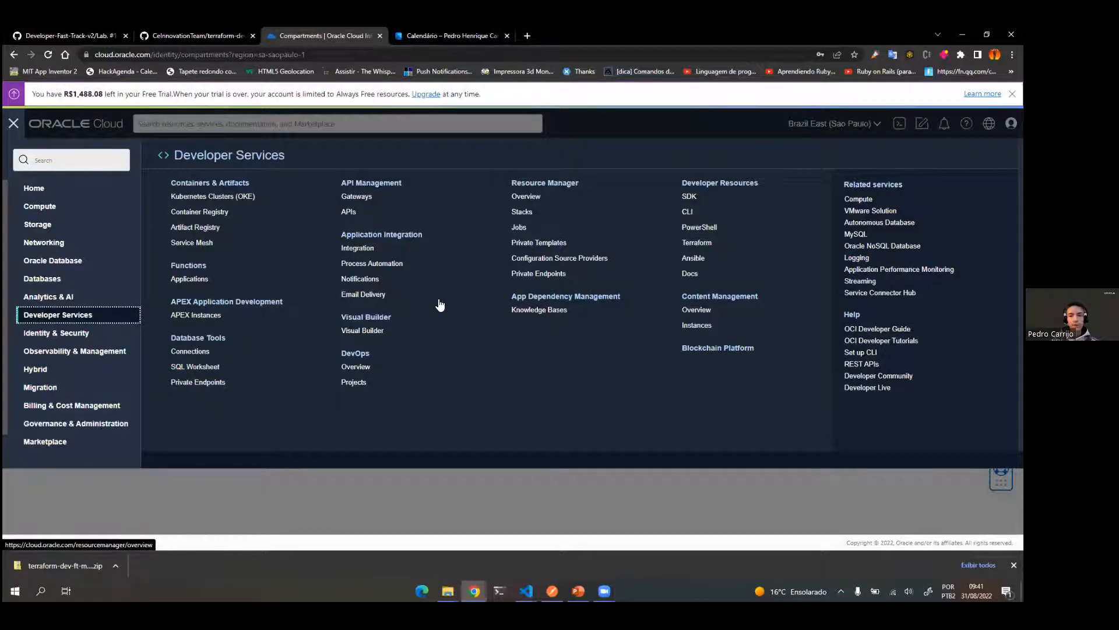
{"action": "left_click", "coordinate": [50, 165]}
{"action": "type", "text": "stacks"}
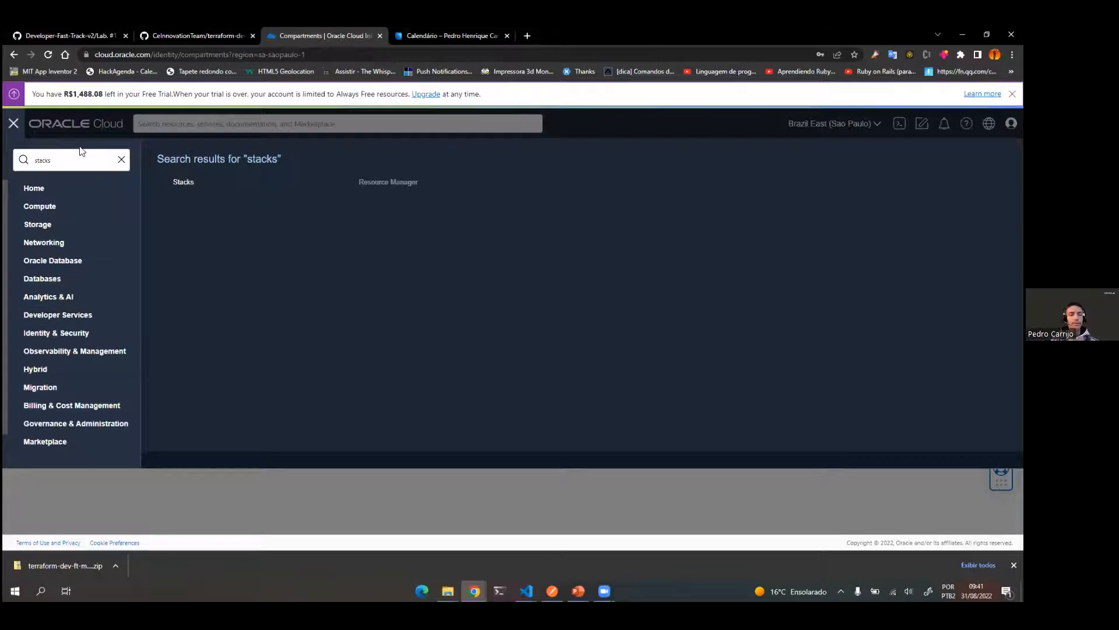
{"action": "left_click", "coordinate": [182, 183]}
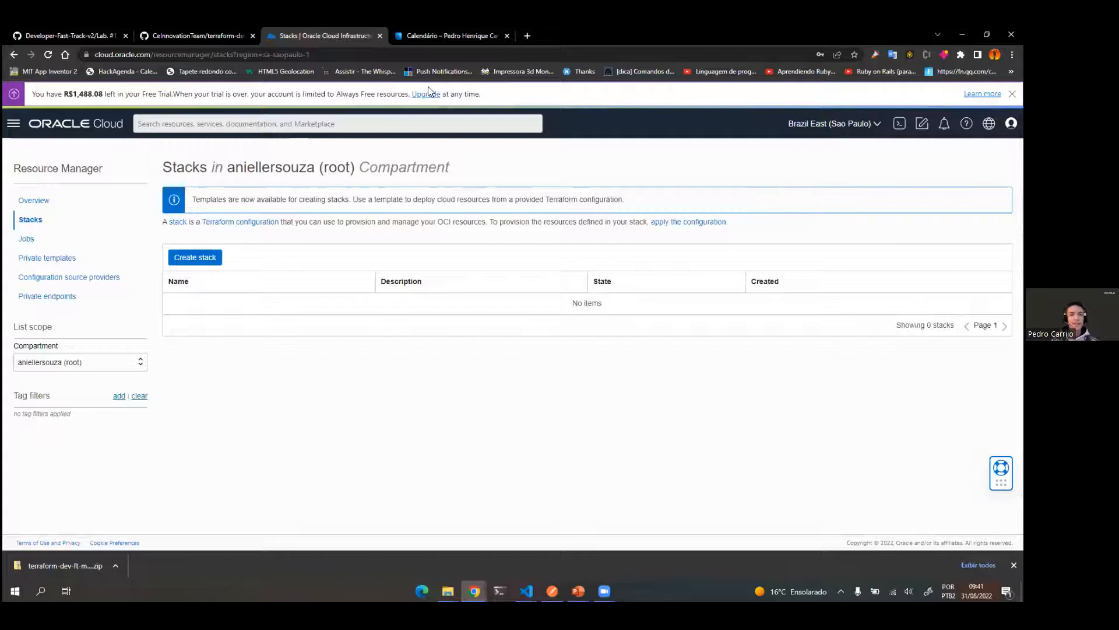
Step: Check the guide's stack creation instructions, then set the Stacks list compartment to DevFT-lab1 in the Oracle Cloud console
{"action": "left_click", "coordinate": [188, 32]}
{"action": "left_click", "coordinate": [104, 34]}
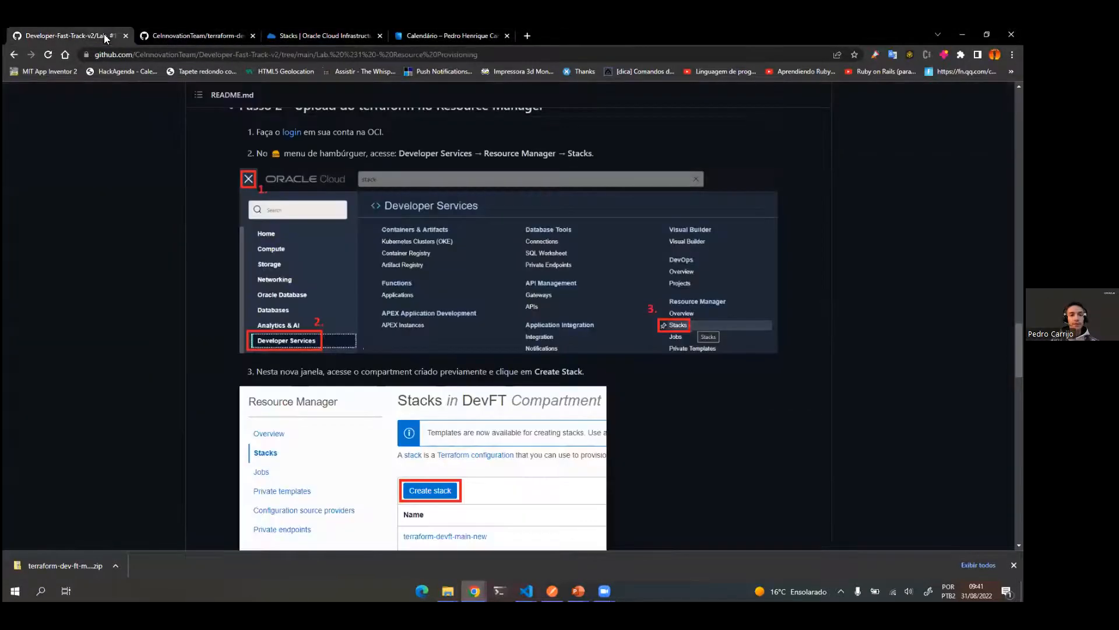
{"action": "scroll", "coordinate": [333, 305], "scroll_direction": "down", "scroll_amount": 6}
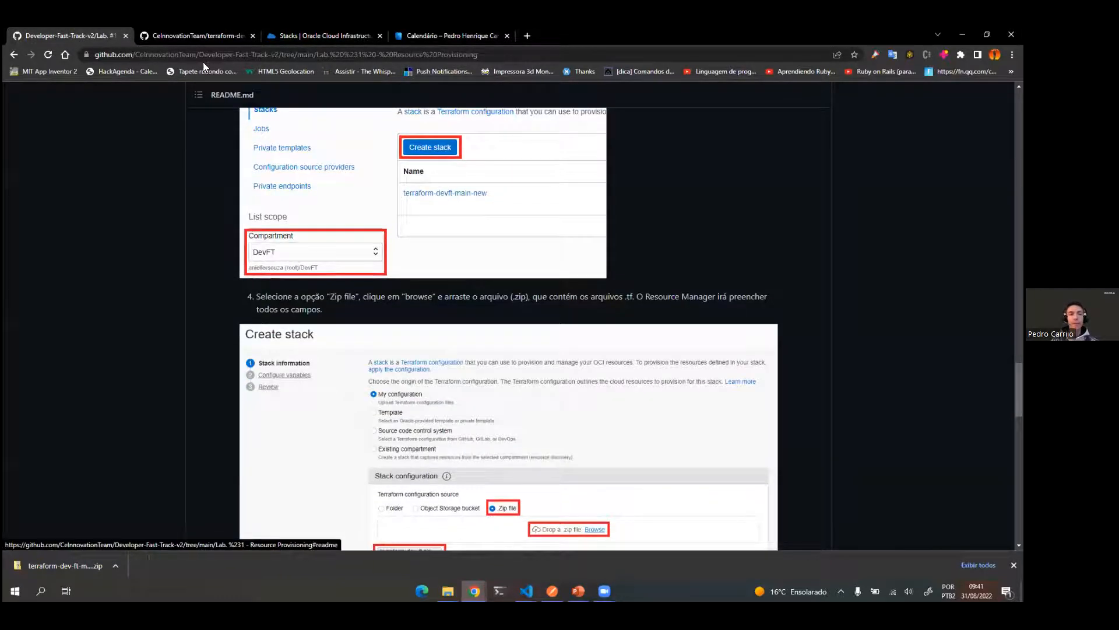
{"action": "left_click", "coordinate": [183, 30]}
{"action": "left_click", "coordinate": [299, 35]}
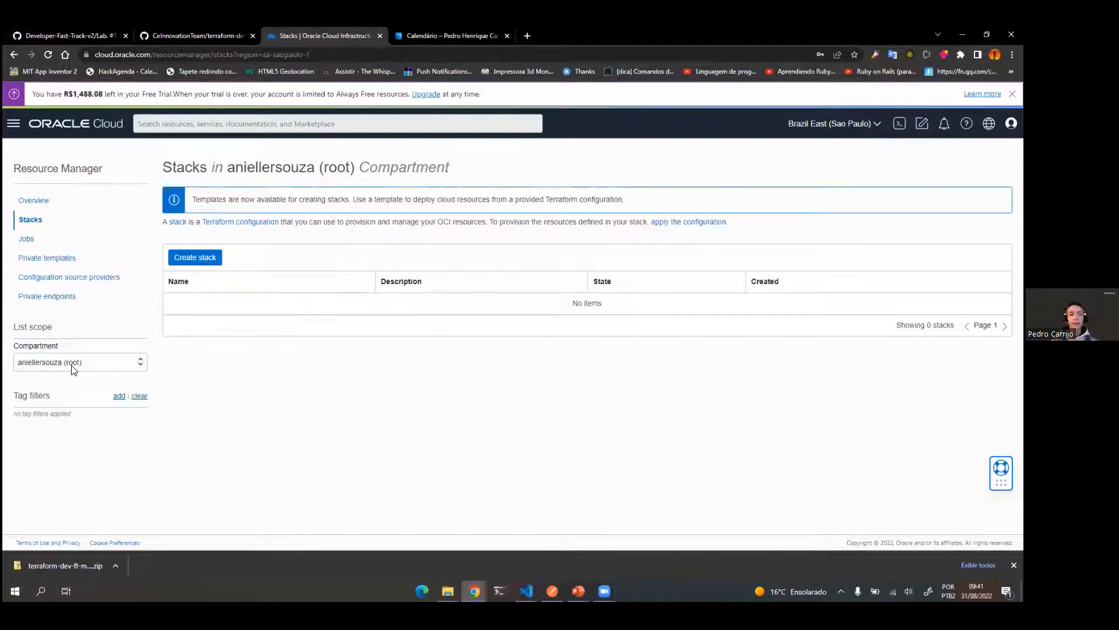
{"action": "left_click", "coordinate": [114, 365]}
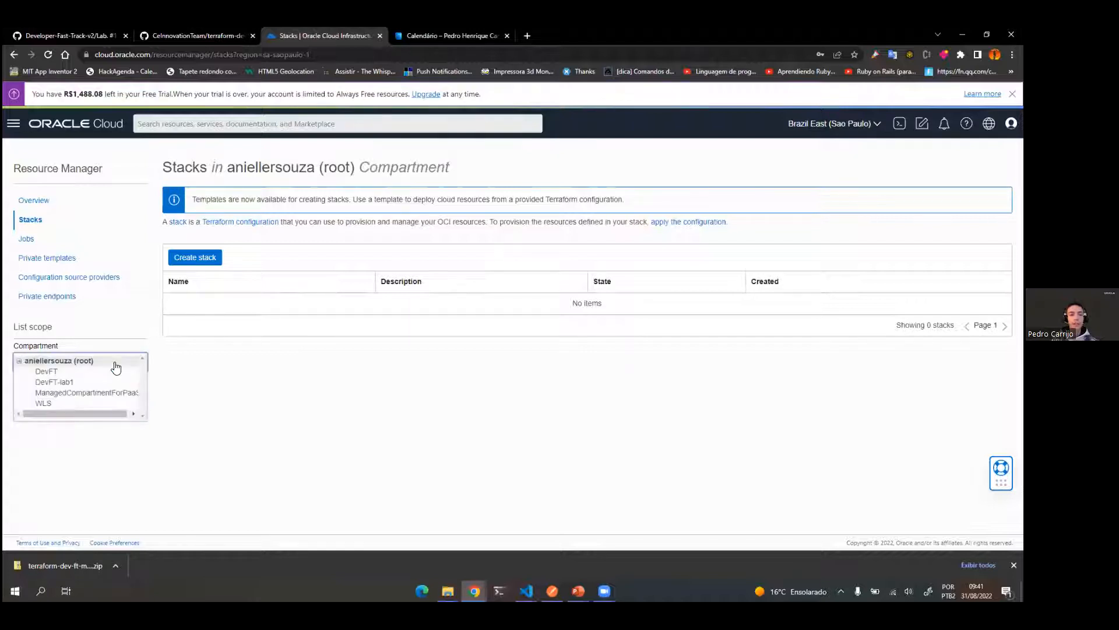
{"action": "left_click", "coordinate": [58, 382]}
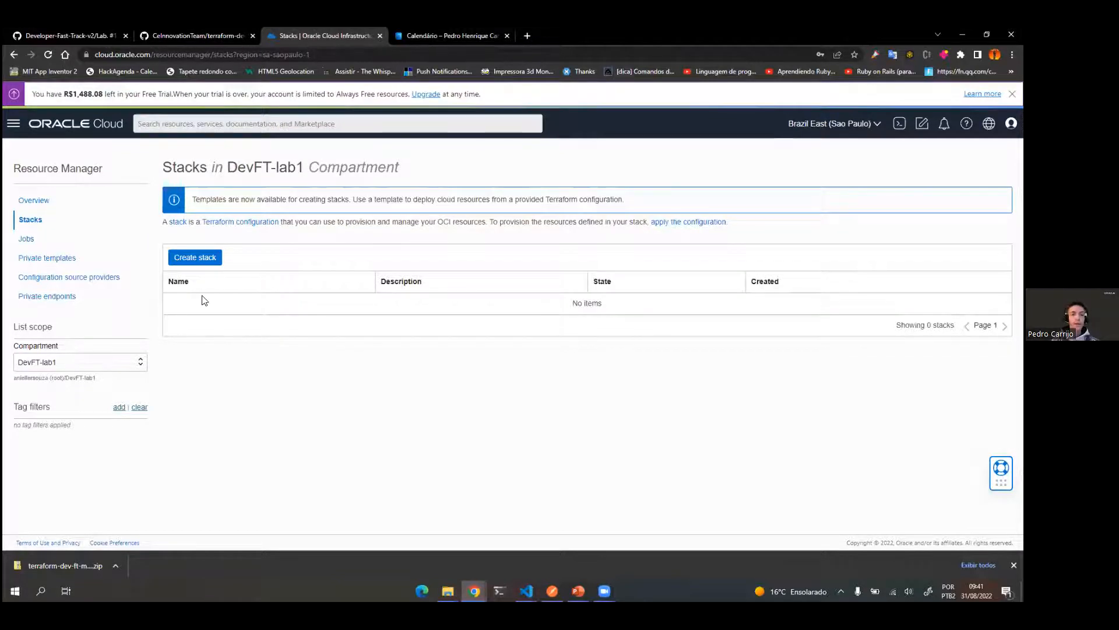
Step: Start creating a stack in the DevFT-lab1 compartment and check item 4 of the guide on uploading the Terraform ZIP file
{"action": "left_click", "coordinate": [187, 261]}
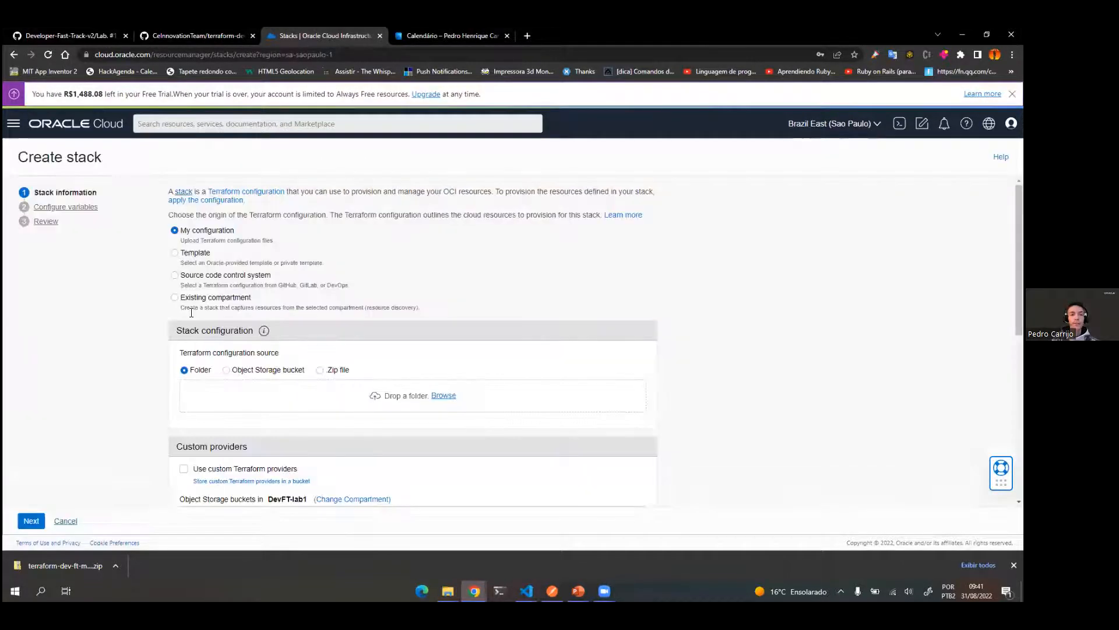
{"action": "left_click", "coordinate": [100, 29]}
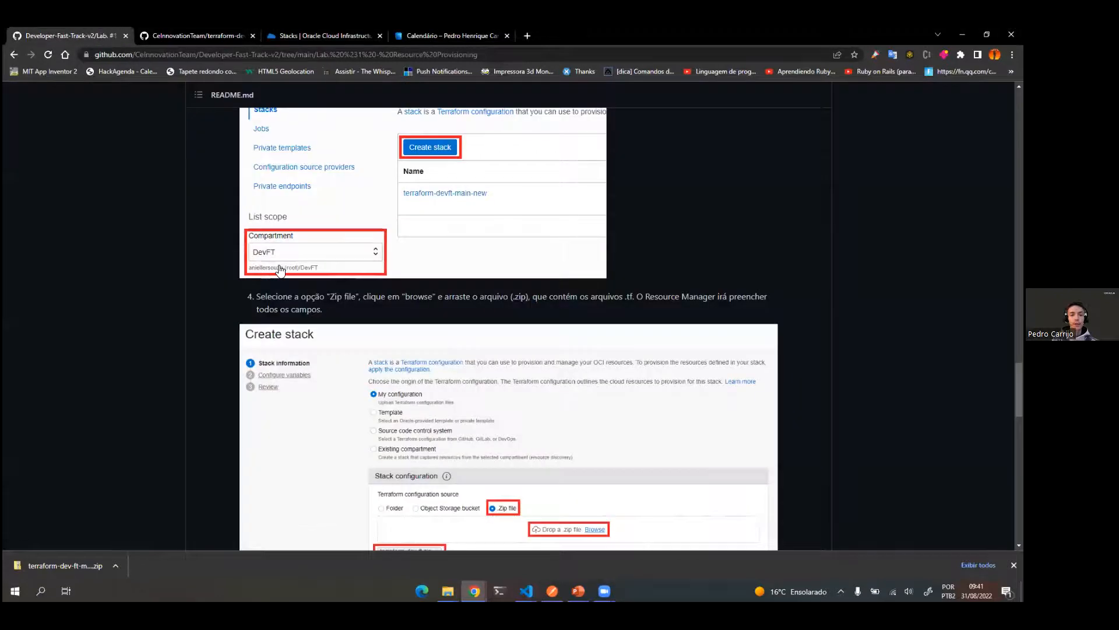
{"action": "scroll", "coordinate": [449, 465], "scroll_direction": "down", "scroll_amount": 3}
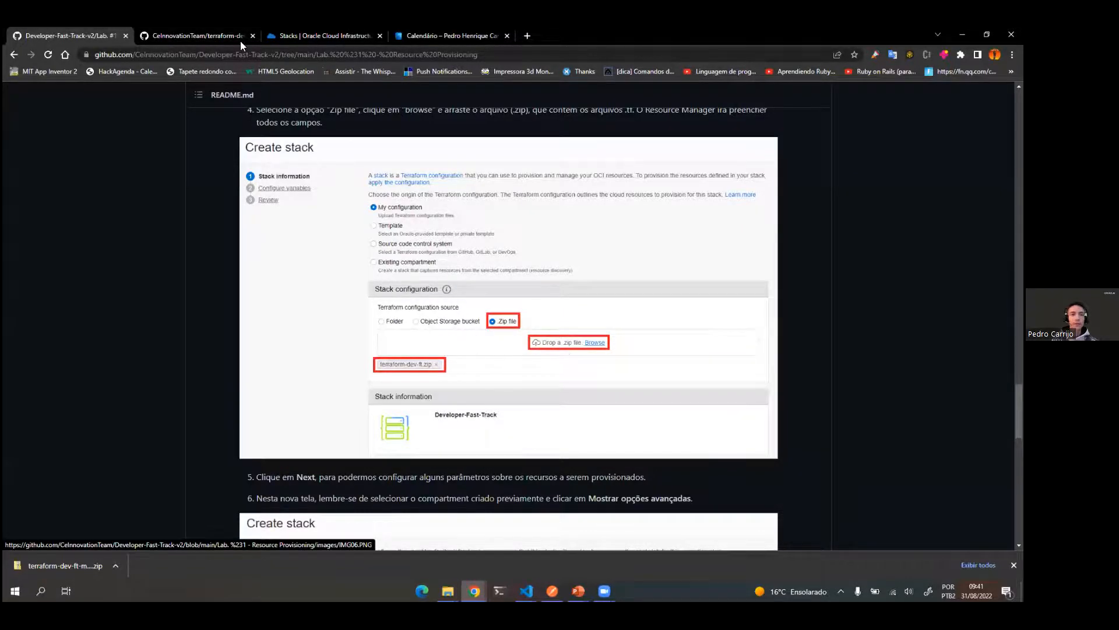
{"action": "left_click", "coordinate": [311, 35]}
Step: Try to add the downloaded terraform-dev-ft-main.zip from its Downloads folder to the stack's Folder configuration source
{"action": "left_click", "coordinate": [115, 566]}
{"action": "left_click", "coordinate": [156, 529]}
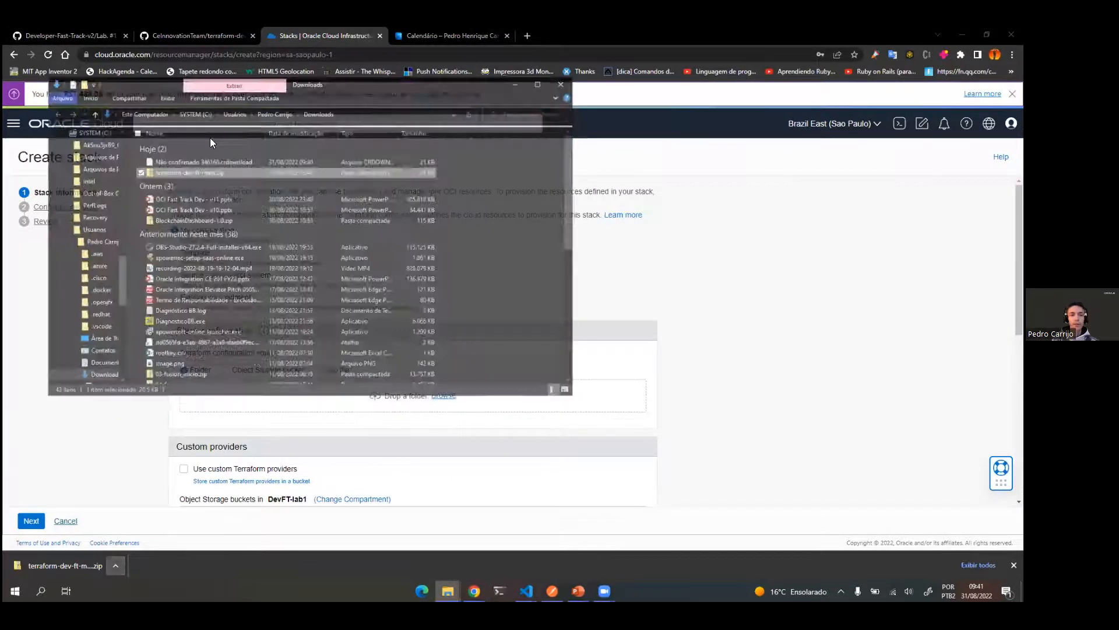
{"action": "left_click_drag", "start_coordinate": [209, 141], "coordinate": [344, 385]}
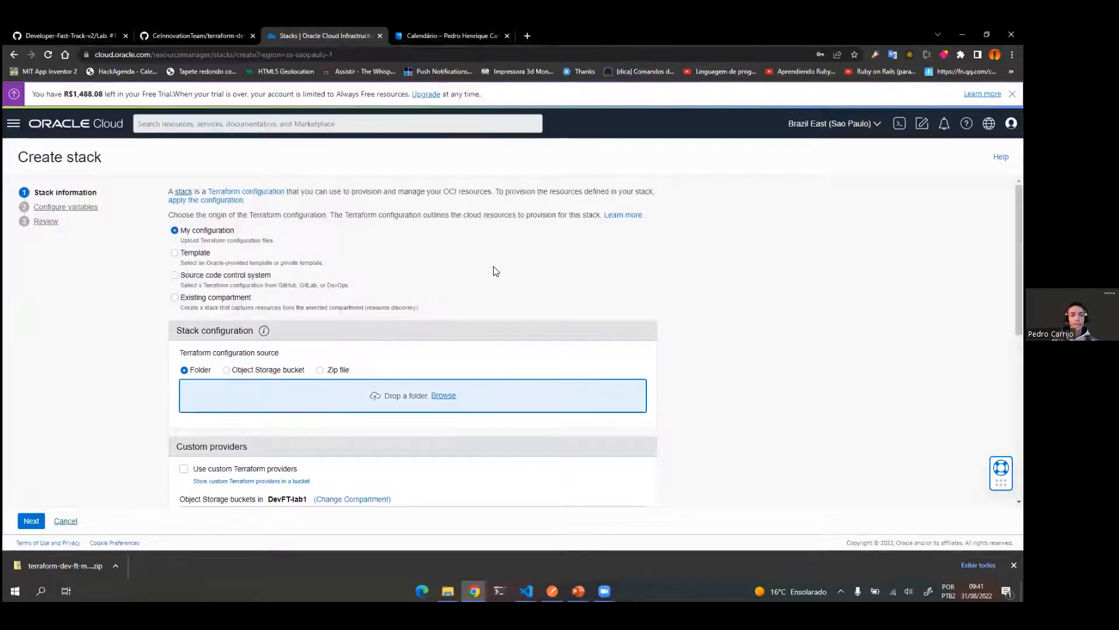
Step: Set the Terraform configuration source to Zip file and upload terraform-dev-ft-main.zip from the Downloads folder
{"action": "left_click", "coordinate": [319, 369]}
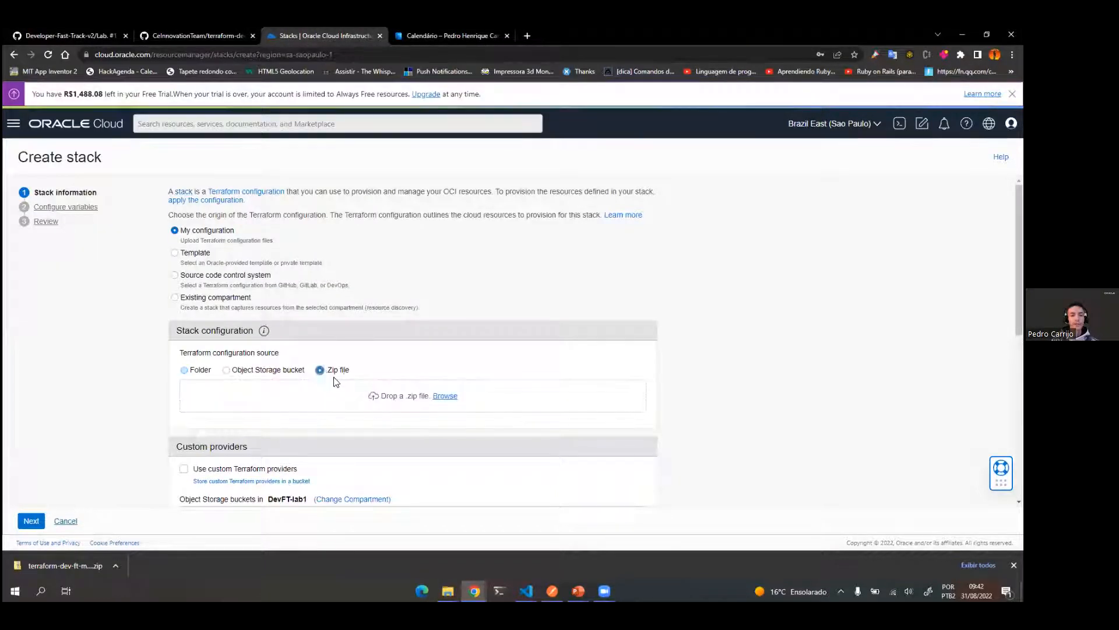
{"action": "left_click", "coordinate": [448, 591]}
{"action": "left_click", "coordinate": [555, 532]}
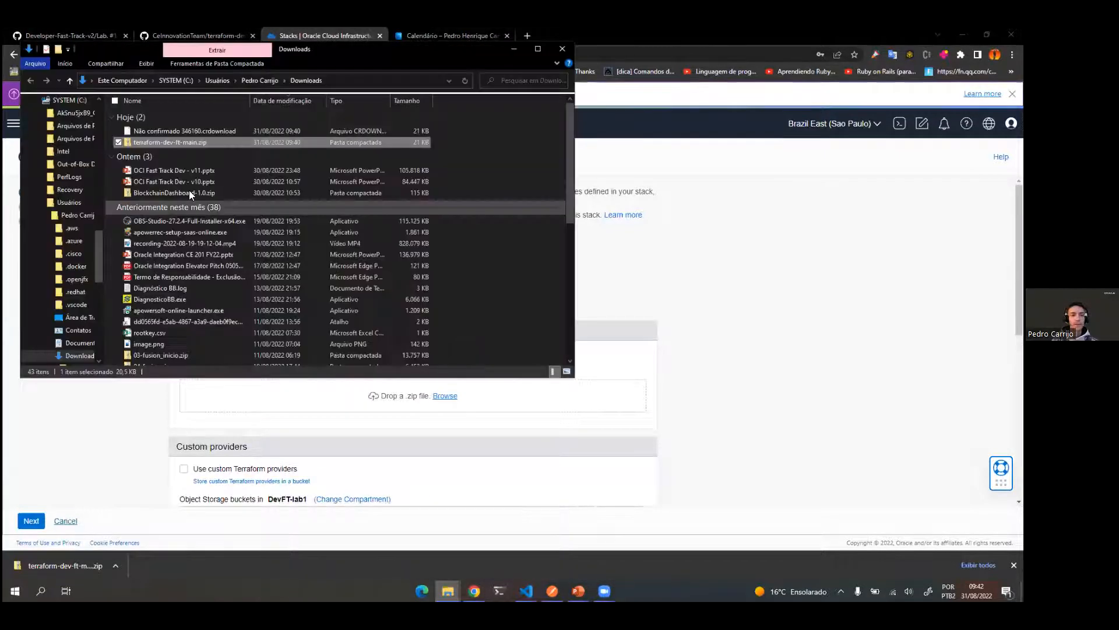
{"action": "left_click_drag", "start_coordinate": [168, 142], "coordinate": [345, 392]}
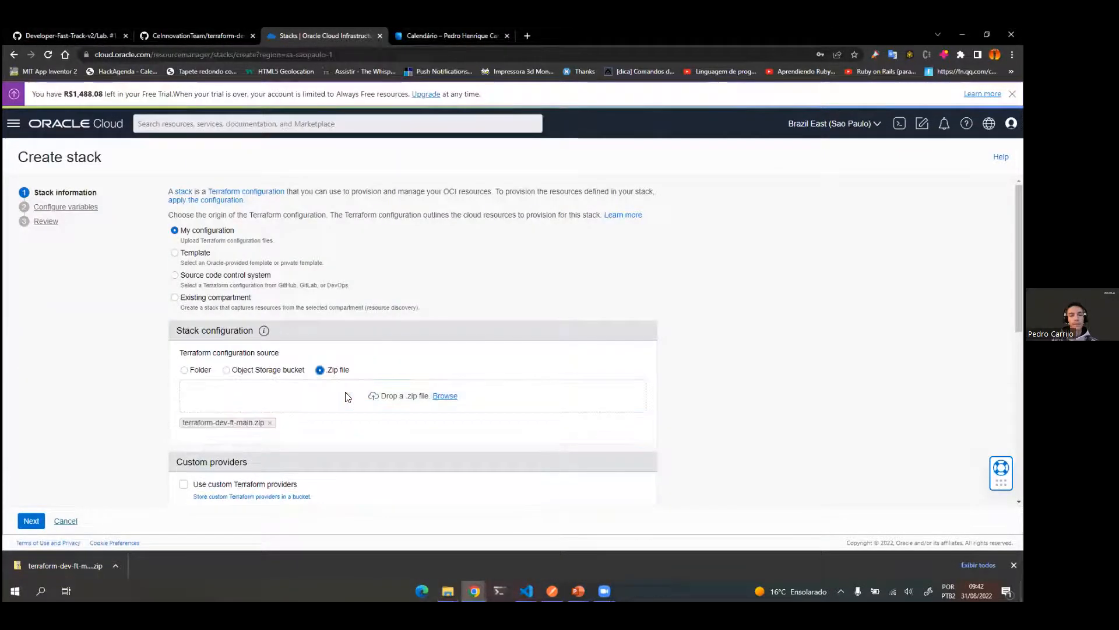
Step: Review the stack information filled in from the ZIP, then read items 5 to 7 of the lab guide on configuring variables
{"action": "scroll", "coordinate": [670, 332], "scroll_direction": "down", "scroll_amount": 1}
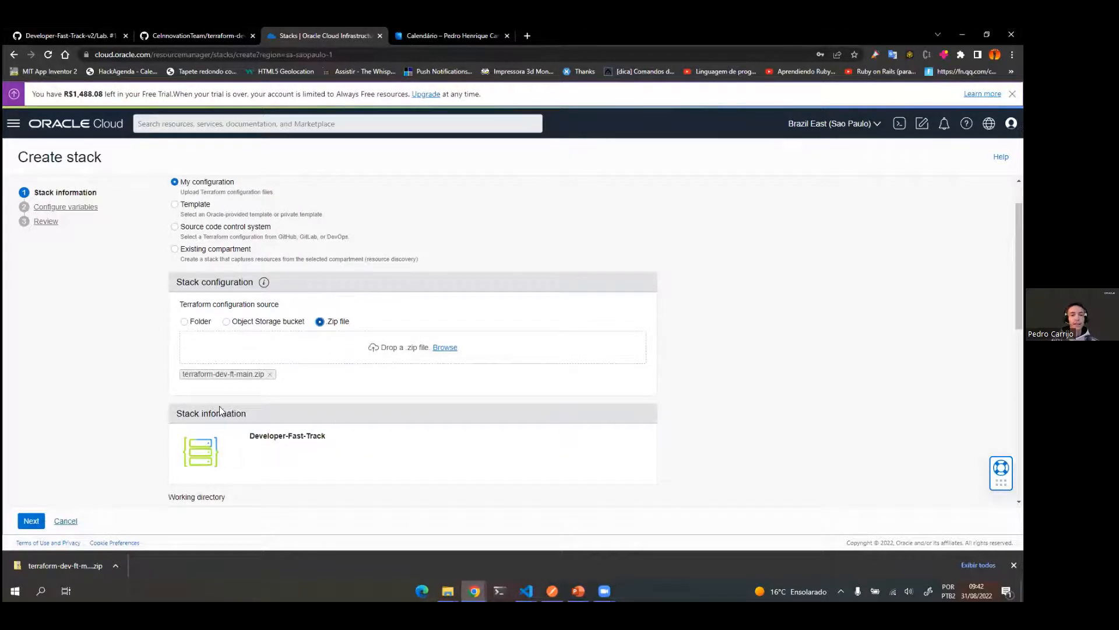
{"action": "scroll", "coordinate": [294, 407], "scroll_direction": "down", "scroll_amount": 3}
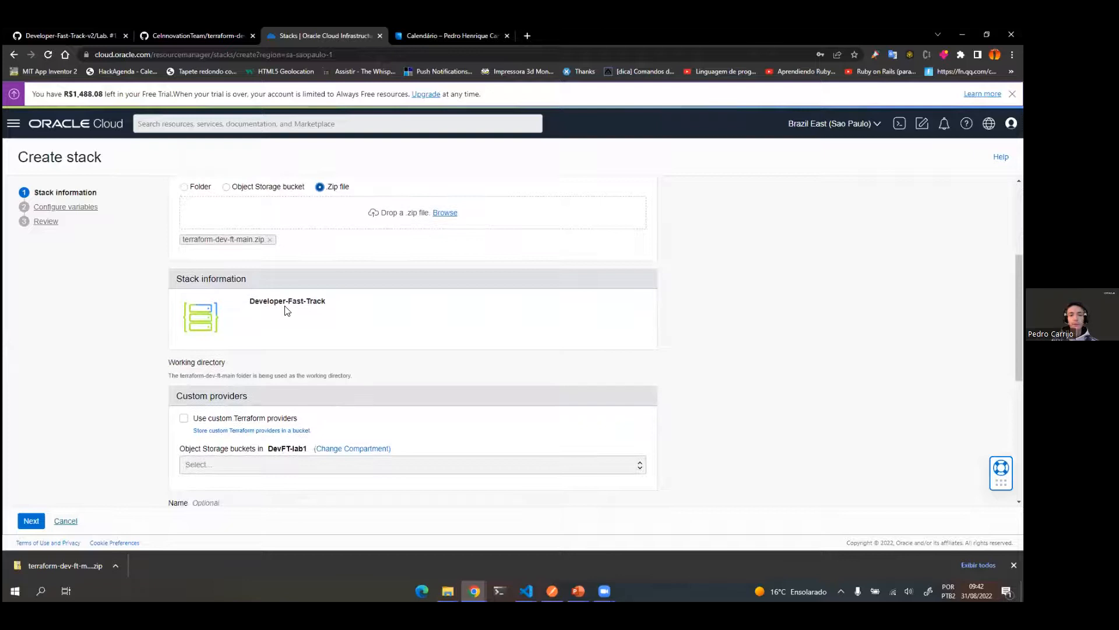
{"action": "scroll", "coordinate": [326, 329], "scroll_direction": "down", "scroll_amount": 2}
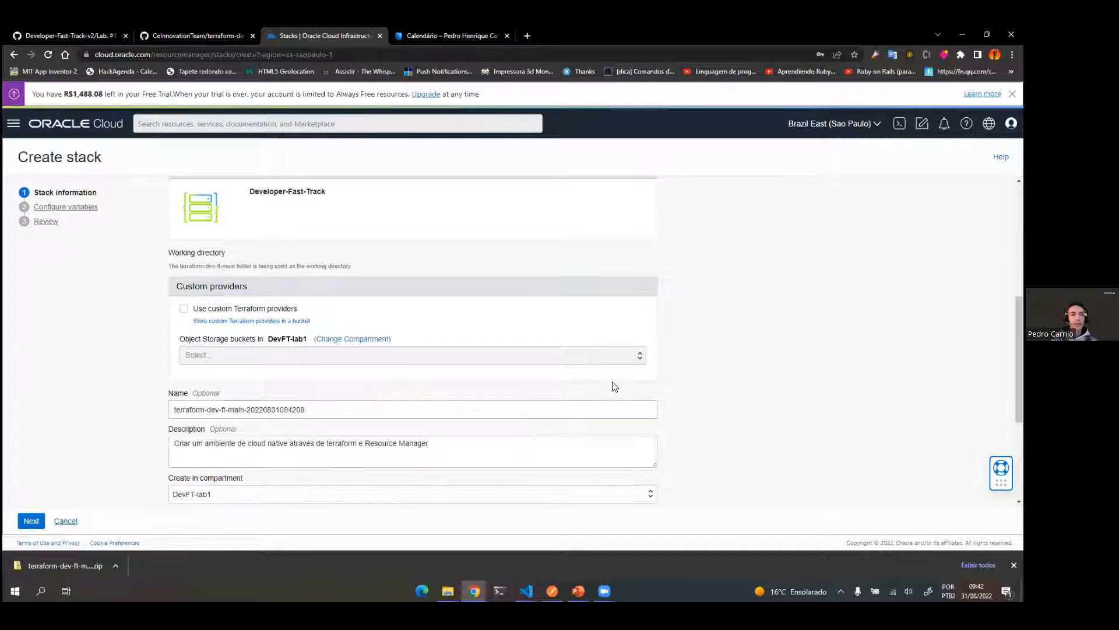
{"action": "left_click", "coordinate": [38, 34]}
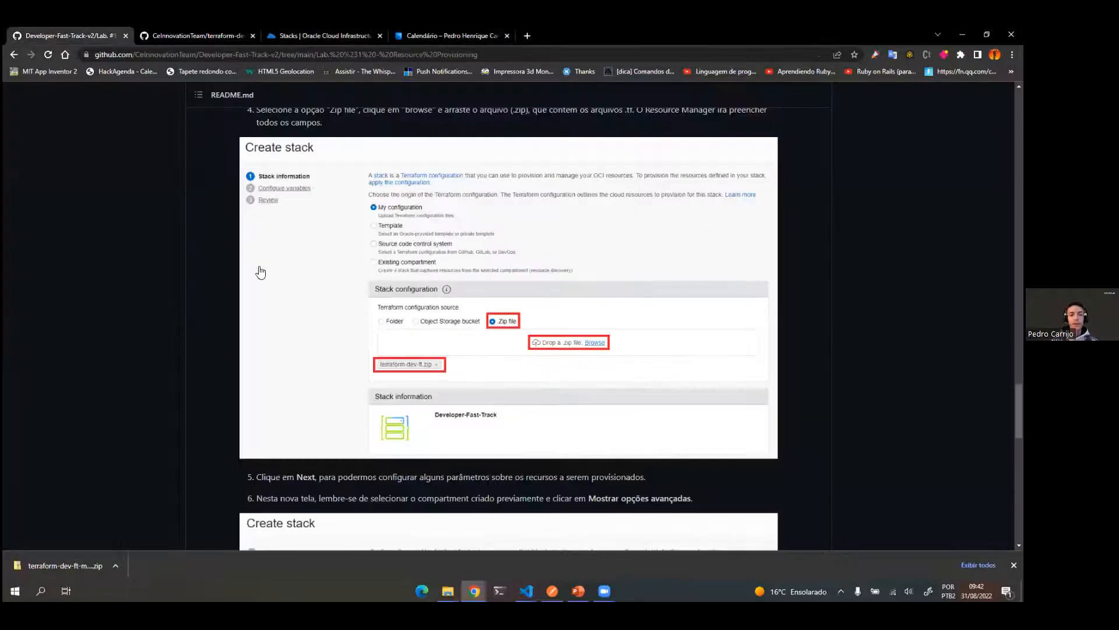
{"action": "scroll", "coordinate": [332, 385], "scroll_direction": "down", "scroll_amount": 5}
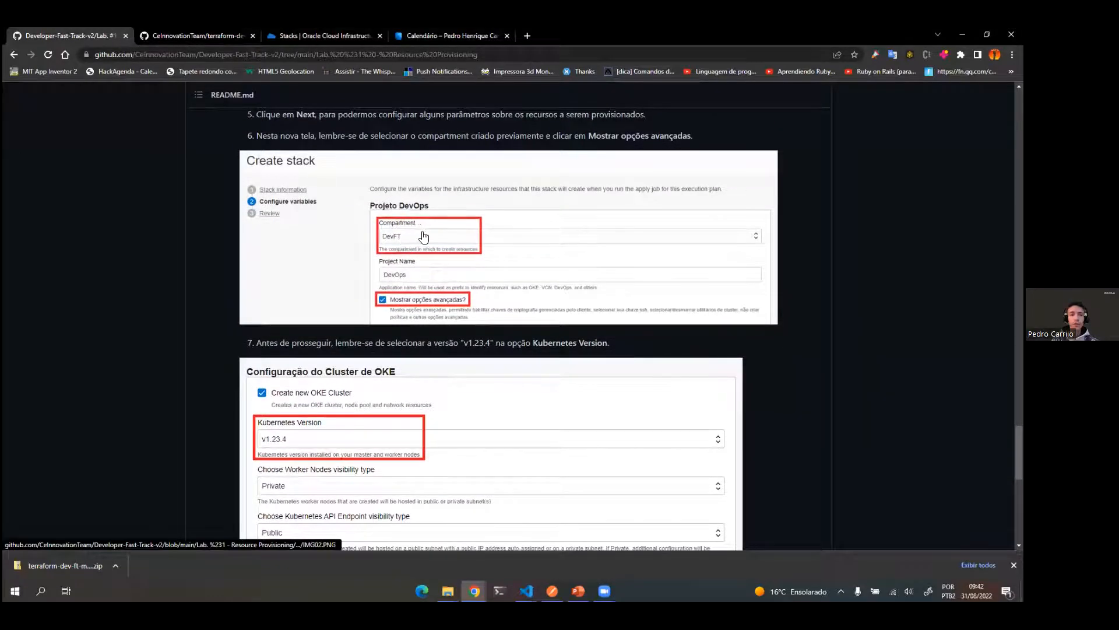
Step: Move the Oracle Cloud tab beside the lab guide tab and check the new stack's name, description and compartment before returning to the guide
{"action": "left_click", "coordinate": [214, 35]}
{"action": "left_click_drag", "start_coordinate": [287, 40], "coordinate": [188, 27]}
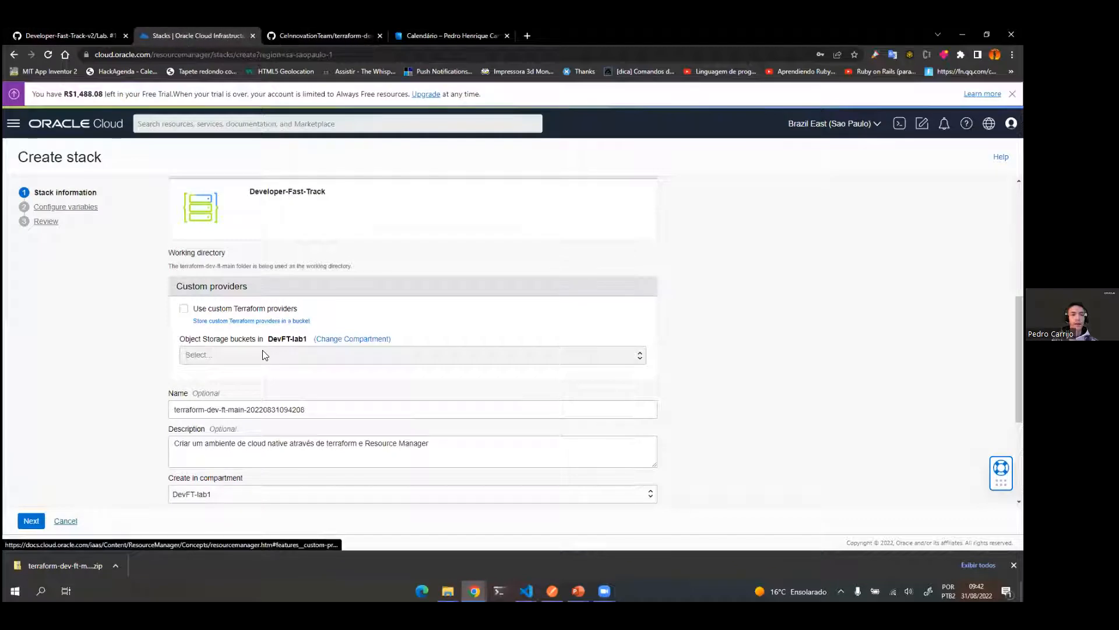
{"action": "scroll", "coordinate": [188, 309], "scroll_direction": "down", "scroll_amount": 3}
{"action": "scroll", "coordinate": [188, 304], "scroll_direction": "up", "scroll_amount": 5}
{"action": "scroll", "coordinate": [187, 305], "scroll_direction": "down", "scroll_amount": 2}
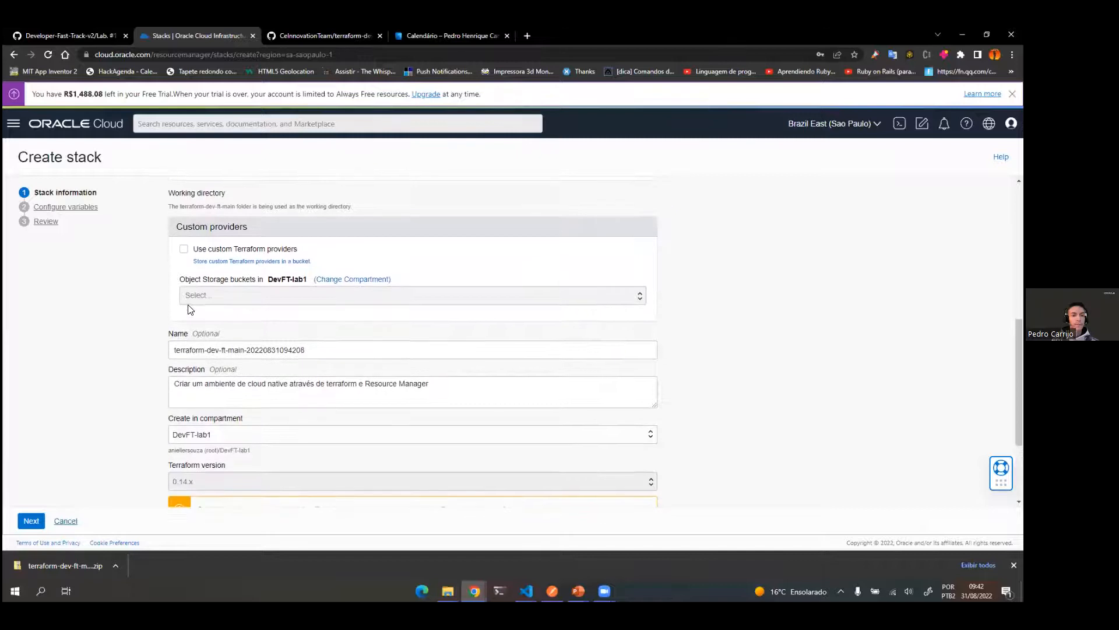
{"action": "scroll", "coordinate": [188, 309], "scroll_direction": "down", "scroll_amount": 3}
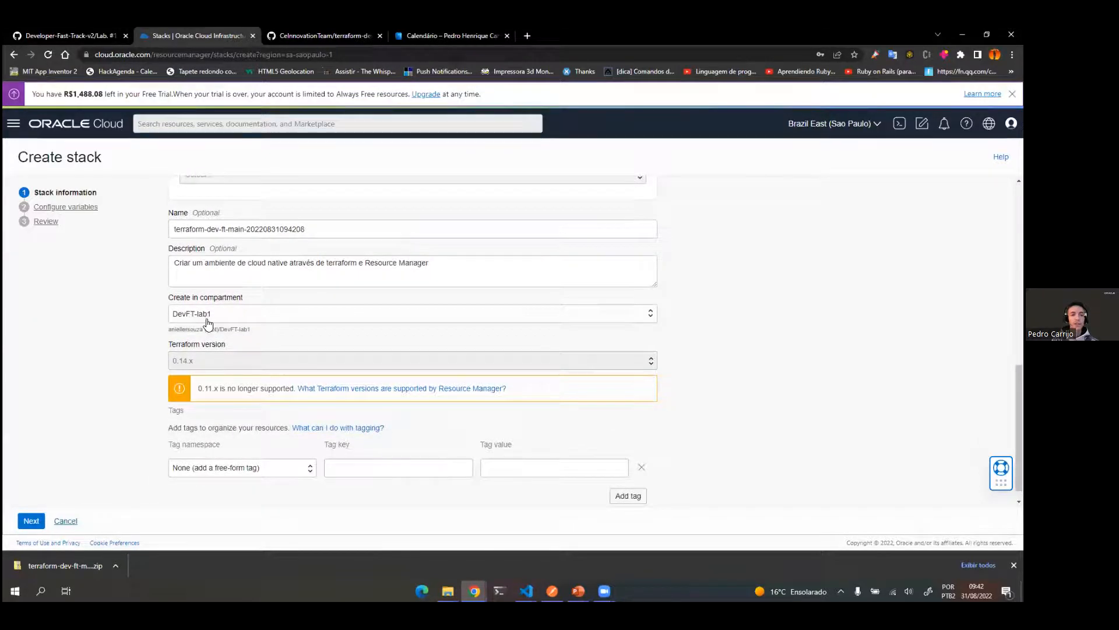
{"action": "left_click", "coordinate": [68, 35]}
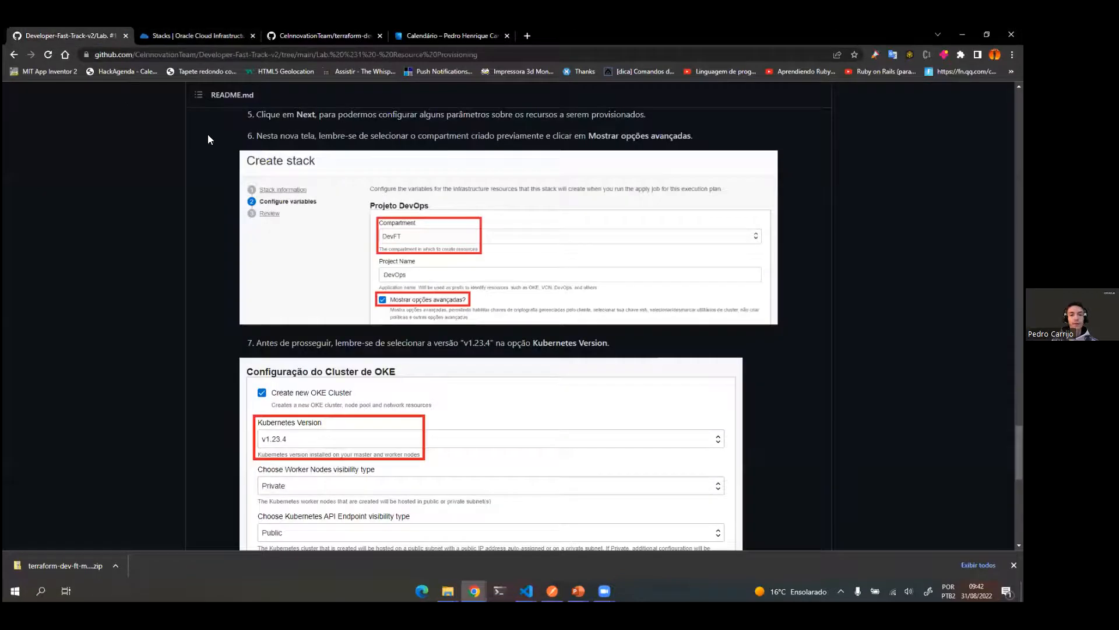
Step: Read item 7 of the lab guide, recheck the stack information in Oracle Cloud and continue to the Configure variables stage
{"action": "scroll", "coordinate": [410, 260], "scroll_direction": "down", "scroll_amount": 2}
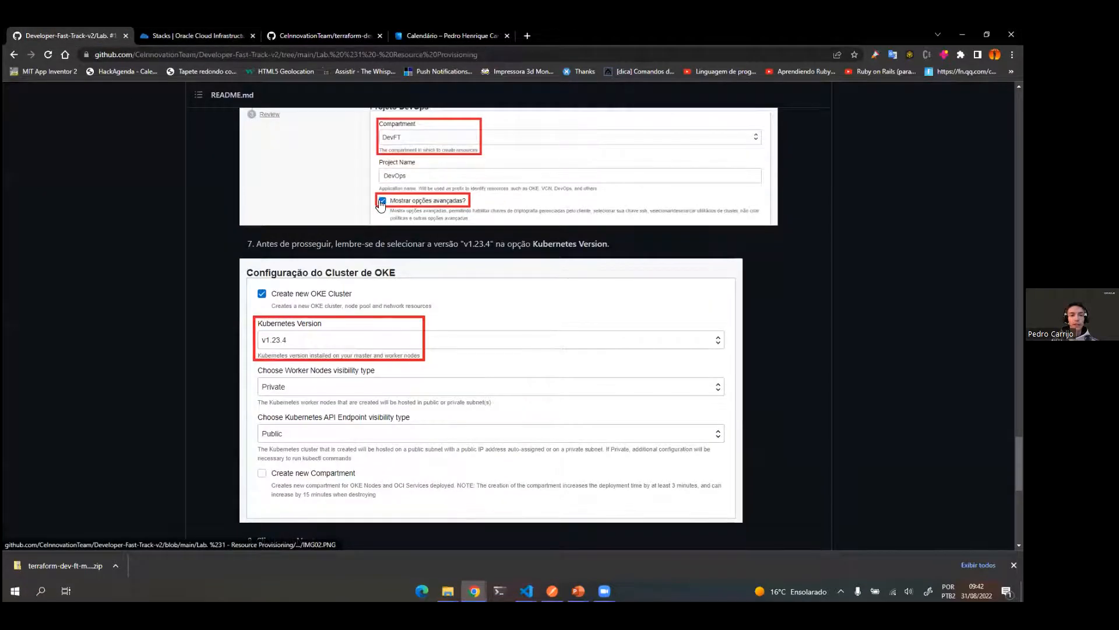
{"action": "left_click", "coordinate": [196, 36]}
{"action": "scroll", "coordinate": [197, 354], "scroll_direction": "down", "scroll_amount": 1}
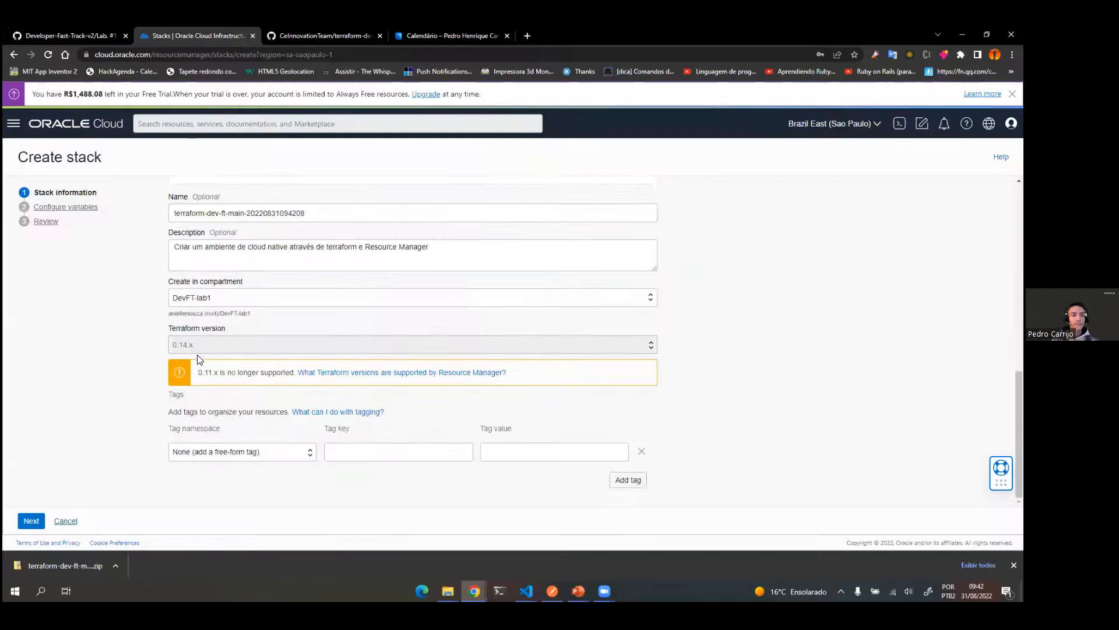
{"action": "scroll", "coordinate": [386, 411], "scroll_direction": "up", "scroll_amount": 7}
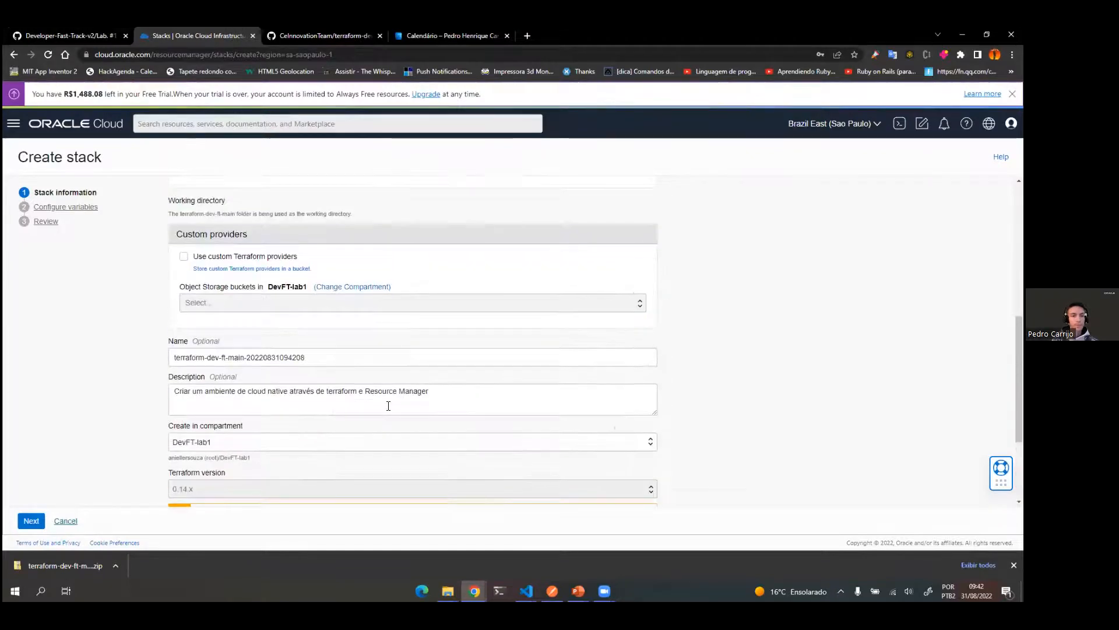
{"action": "scroll", "coordinate": [270, 464], "scroll_direction": "down", "scroll_amount": 7}
{"action": "left_click", "coordinate": [31, 521]}
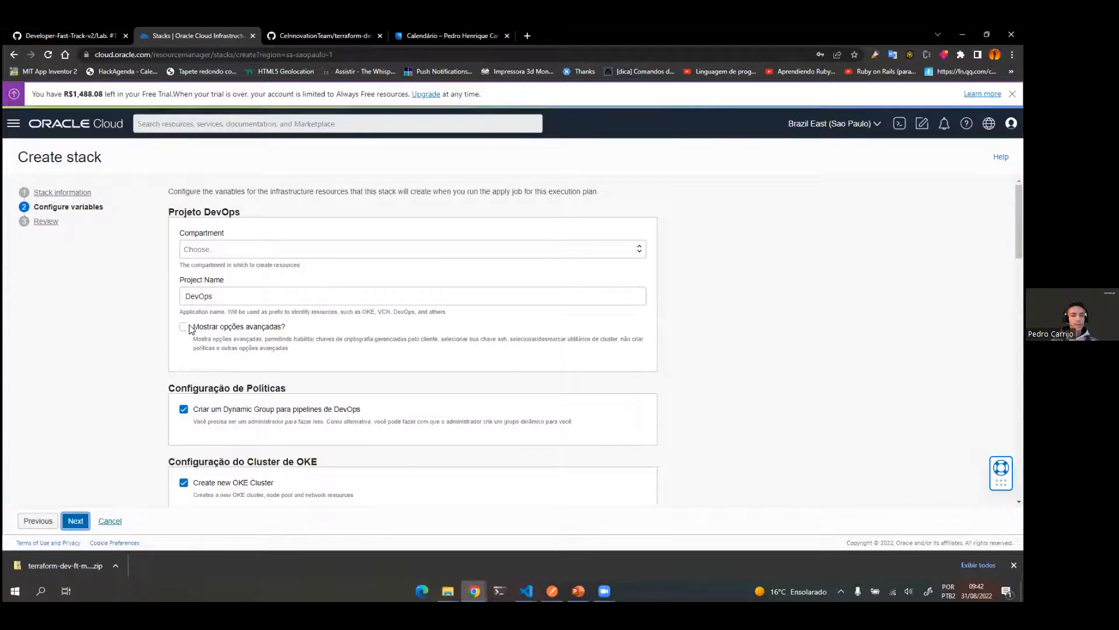
Step: Enable "Mostrar opções avançadas?" for Projeto DevOps and choose DevFT-lab1 as the compartment for the resources
{"action": "left_click", "coordinate": [183, 327]}
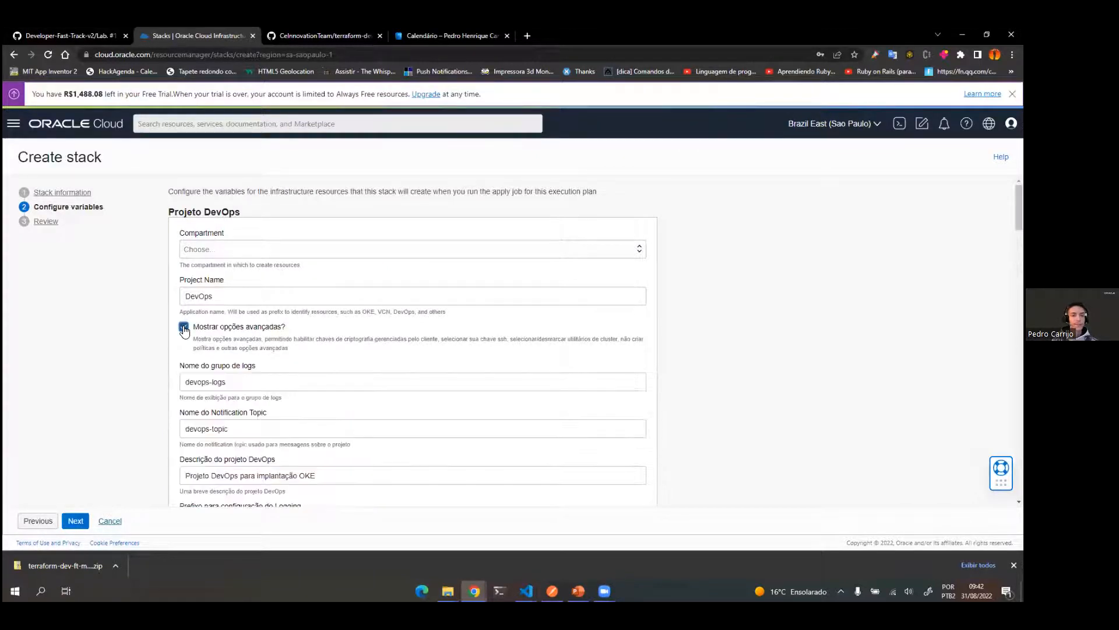
{"action": "left_click", "coordinate": [244, 248]}
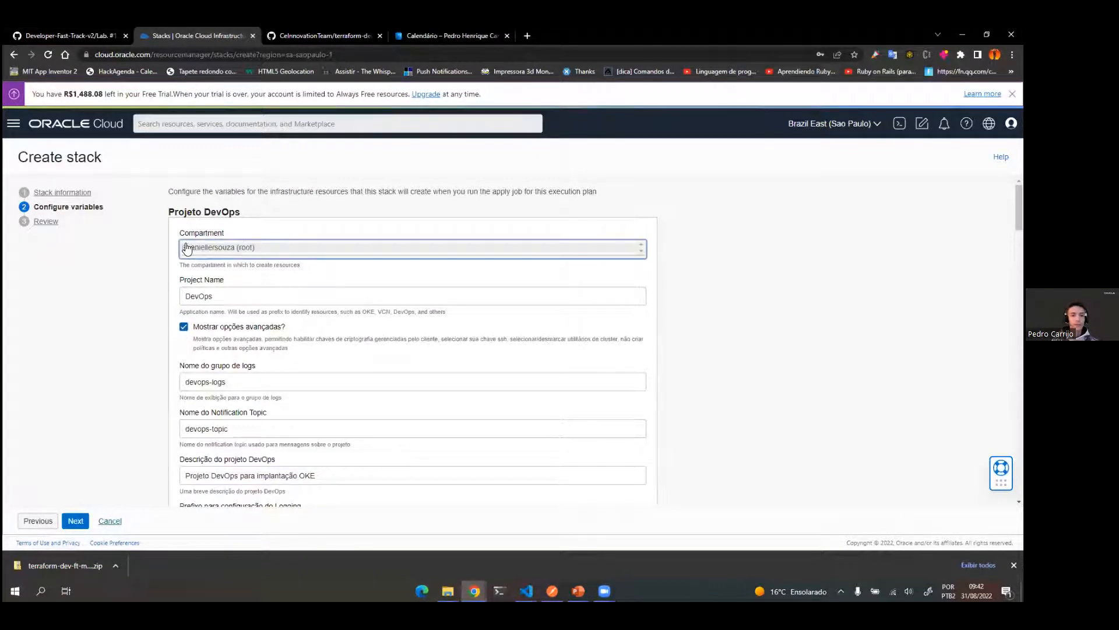
{"action": "left_click", "coordinate": [186, 250]}
{"action": "left_click", "coordinate": [217, 266]}
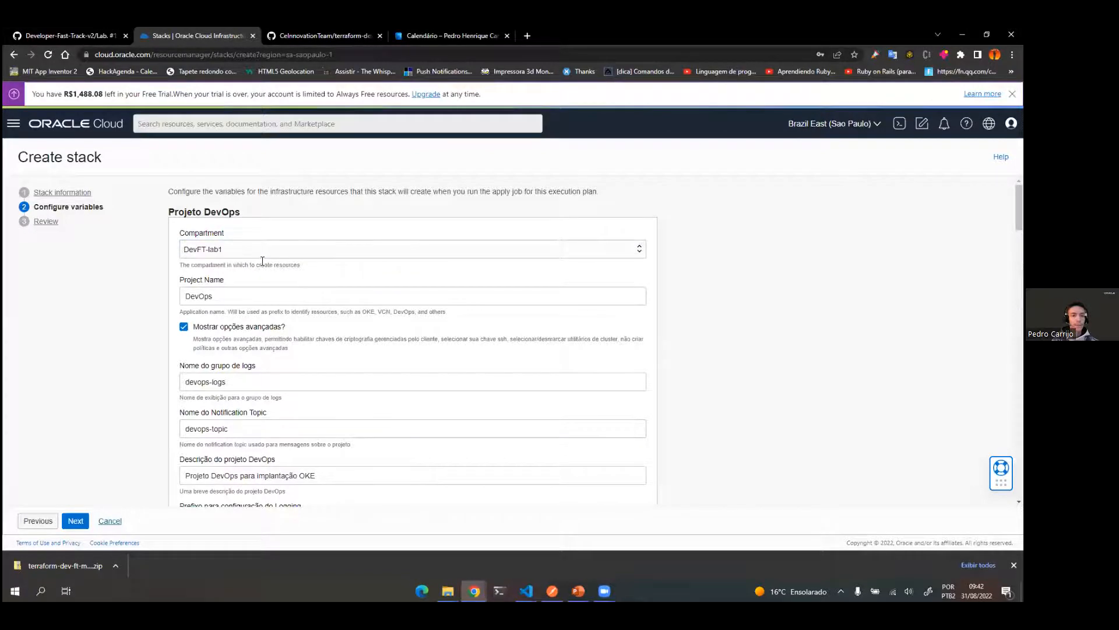
Step: Look over the advanced DevOps project and environment variables, and check item 7 of the lab guide for the required Kubernetes version
{"action": "scroll", "coordinate": [395, 265], "scroll_direction": "down", "scroll_amount": 2}
{"action": "scroll", "coordinate": [394, 265], "scroll_direction": "down", "scroll_amount": 2}
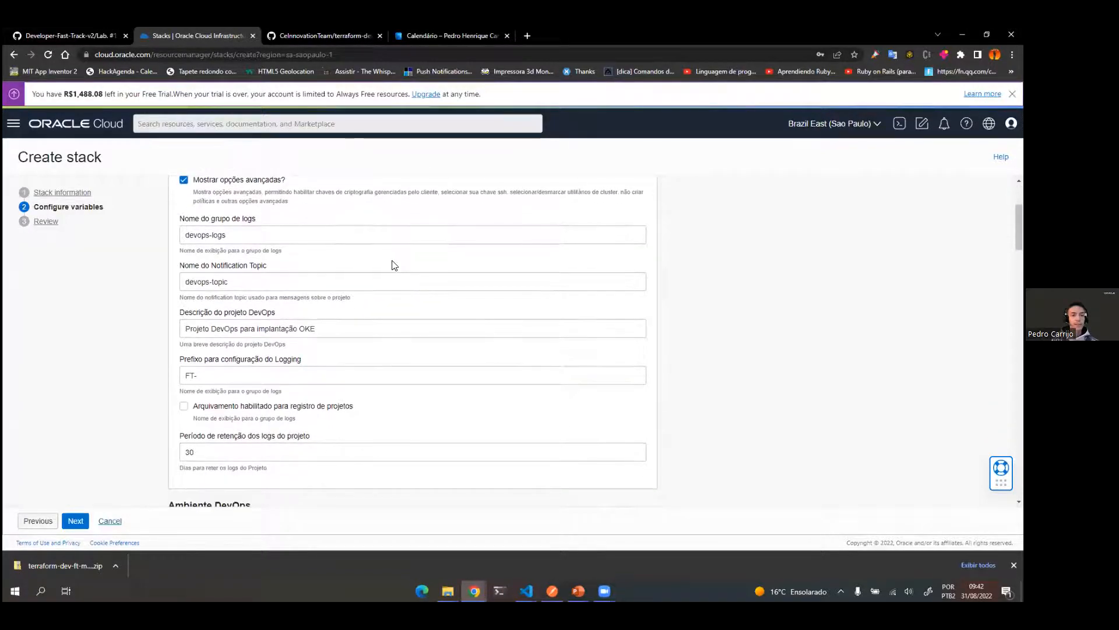
{"action": "scroll", "coordinate": [394, 265], "scroll_direction": "down", "scroll_amount": 4}
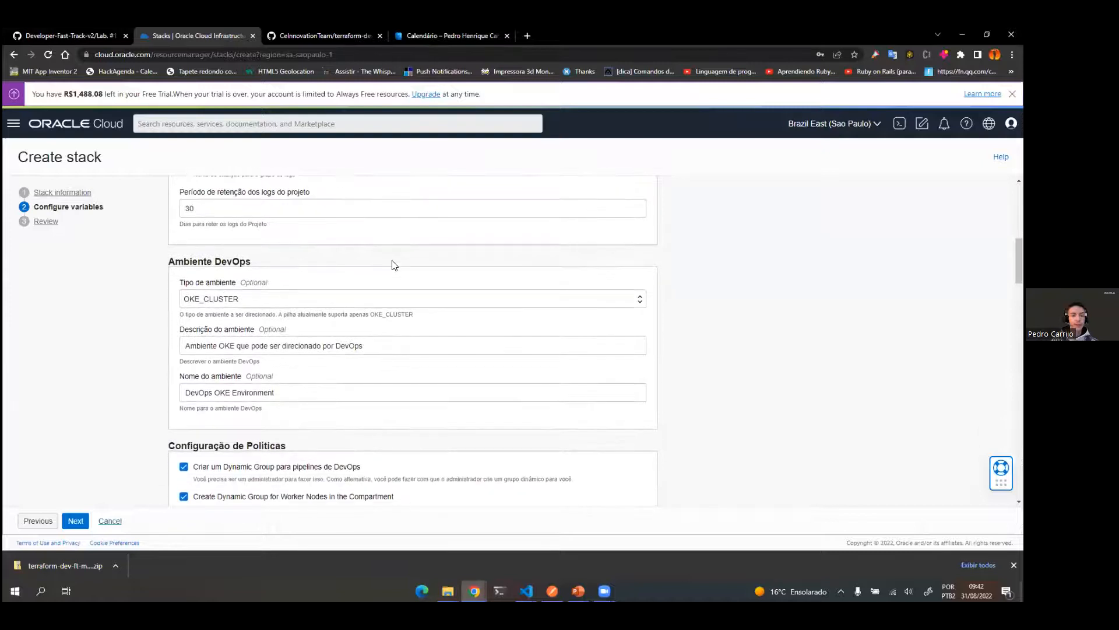
{"action": "left_click", "coordinate": [105, 32]}
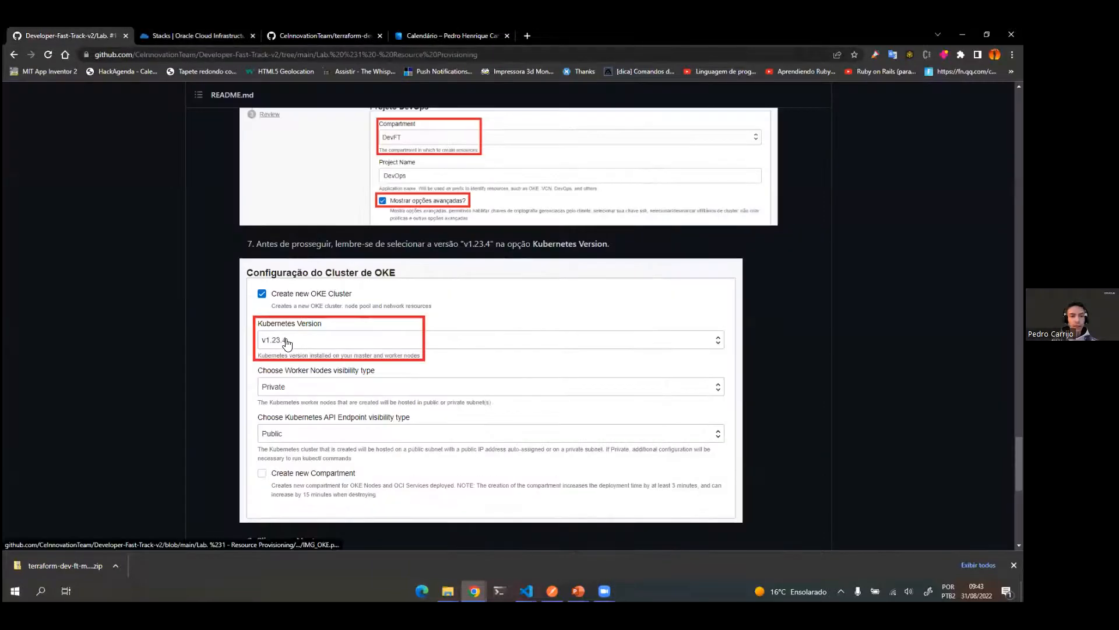
{"action": "scroll", "coordinate": [358, 329], "scroll_direction": "up", "scroll_amount": 1}
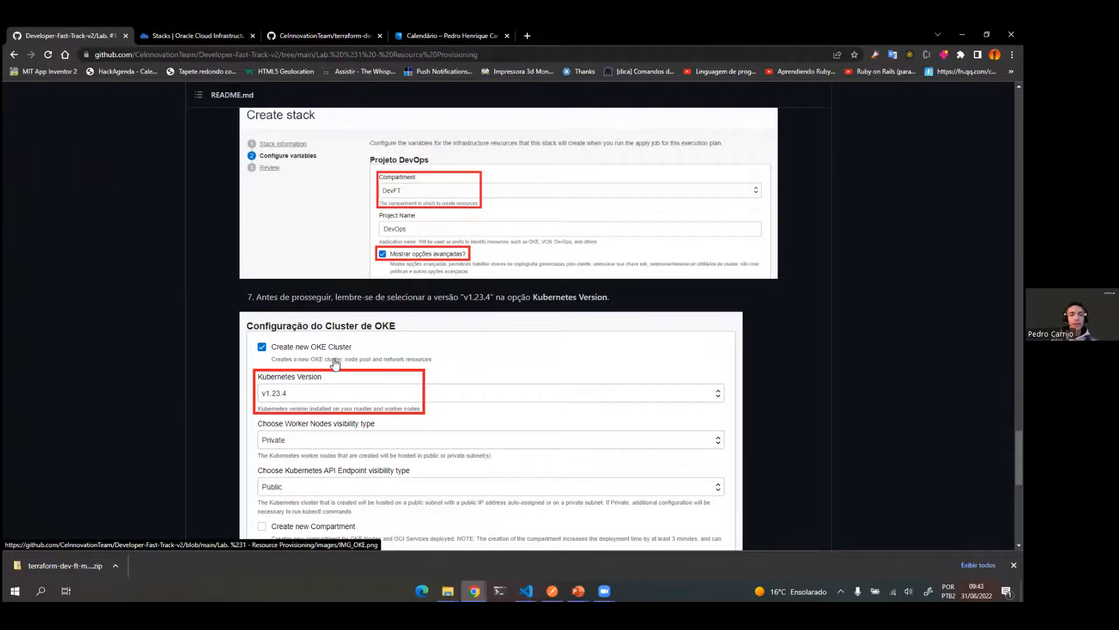
{"action": "scroll", "coordinate": [318, 356], "scroll_direction": "down", "scroll_amount": 1}
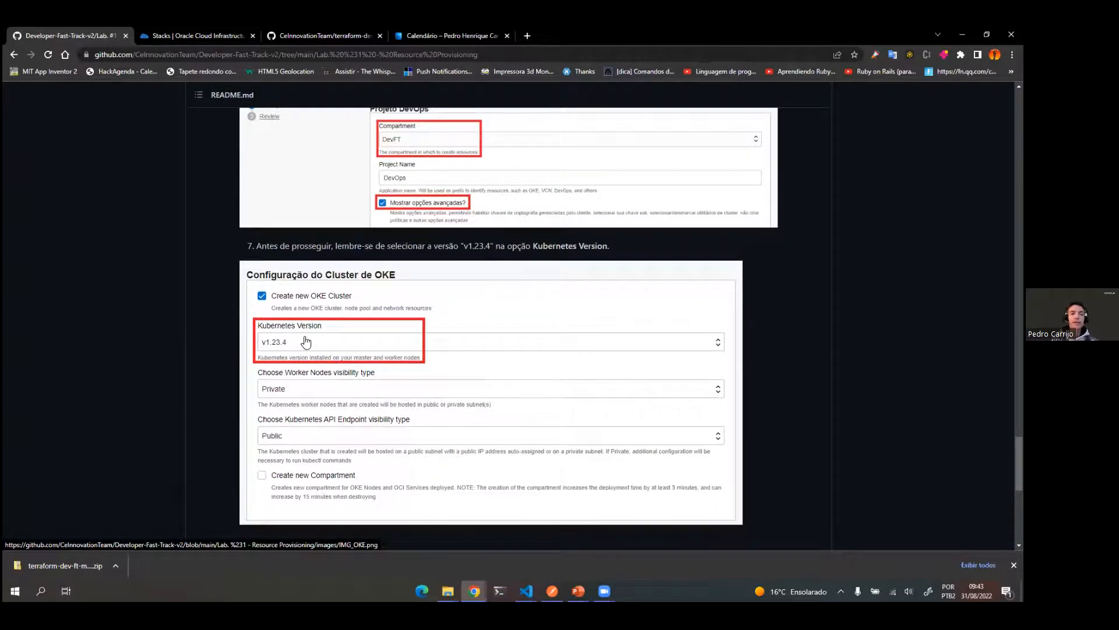
Step: Set the Kubernetes Version to v1.23.4 in the stack's Configuração do Cluster de OKE section
{"action": "left_click", "coordinate": [210, 35]}
{"action": "scroll", "coordinate": [226, 338], "scroll_direction": "up", "scroll_amount": 8}
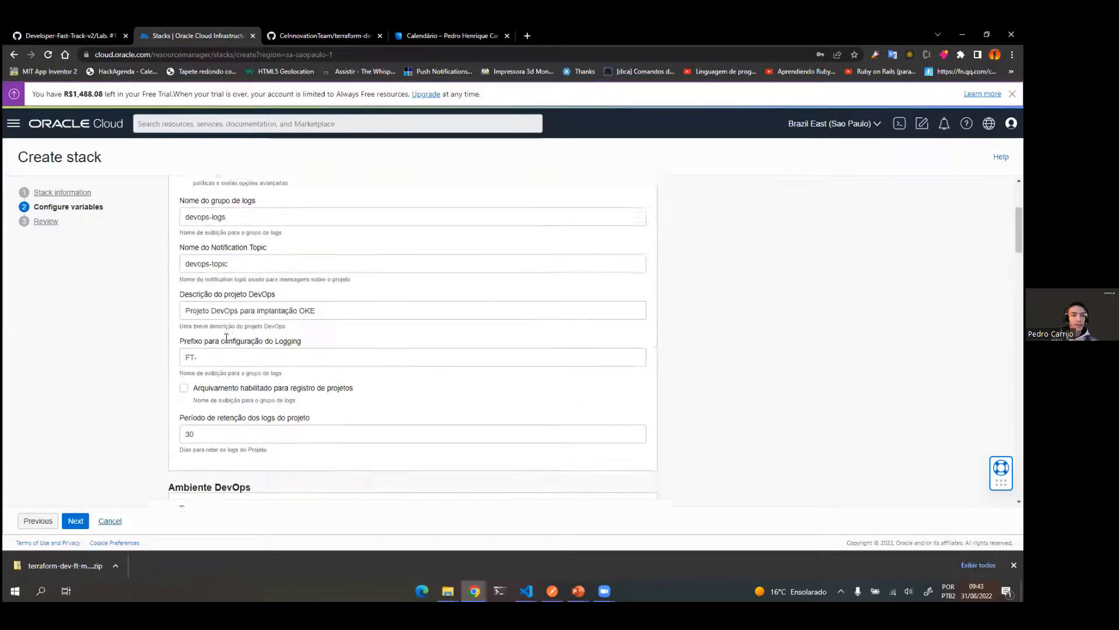
{"action": "scroll", "coordinate": [224, 338], "scroll_direction": "down", "scroll_amount": 10}
{"action": "scroll", "coordinate": [224, 338], "scroll_direction": "down", "scroll_amount": 6}
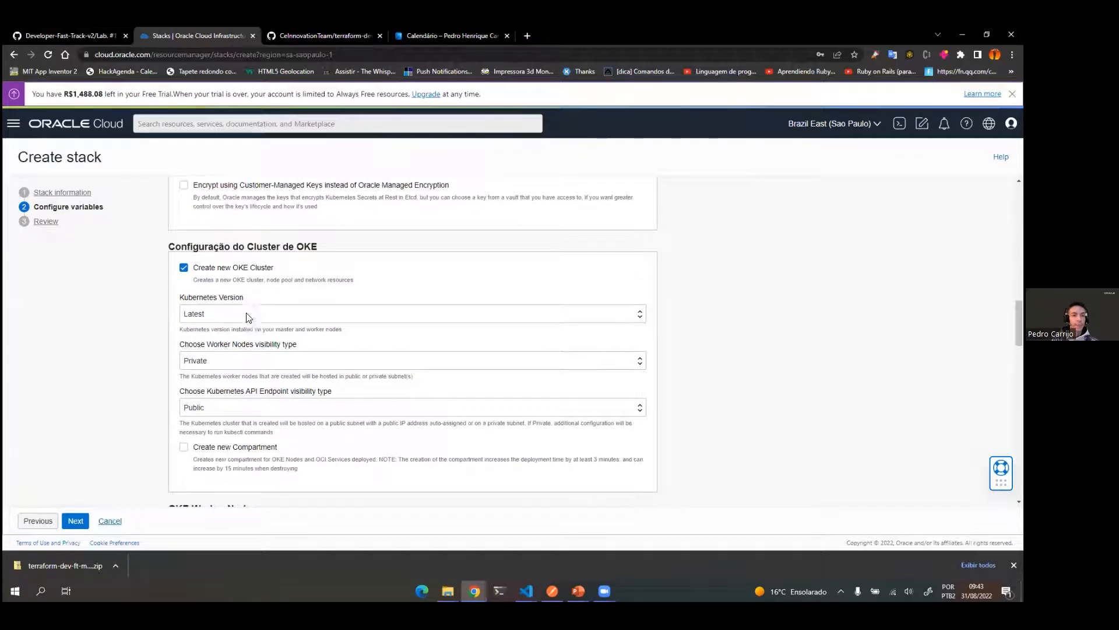
{"action": "left_click", "coordinate": [234, 312]}
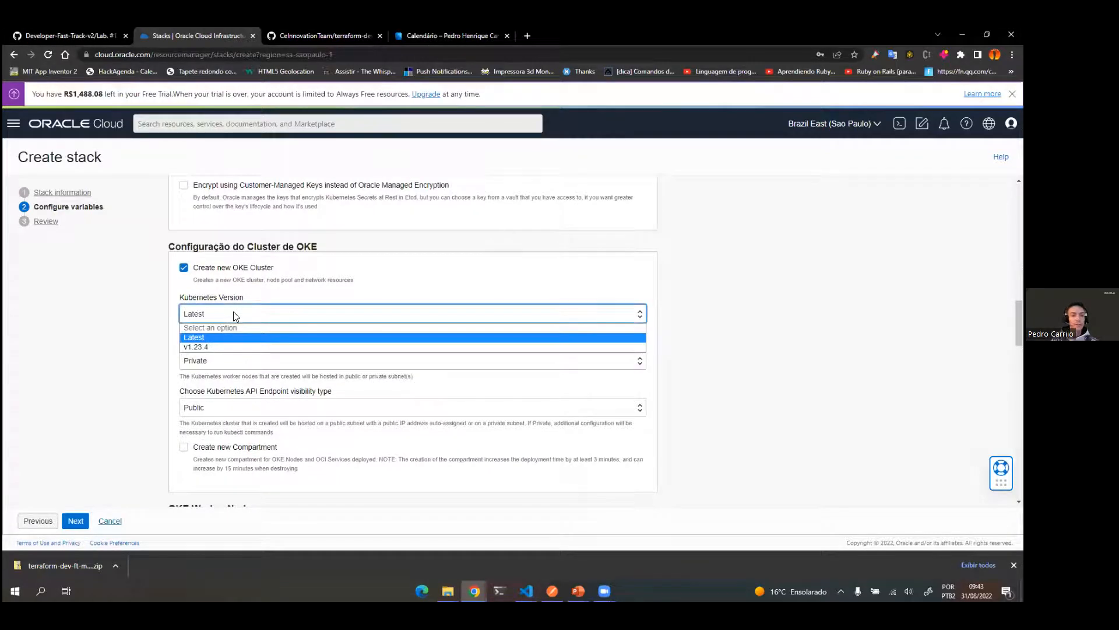
{"action": "left_click", "coordinate": [203, 347]}
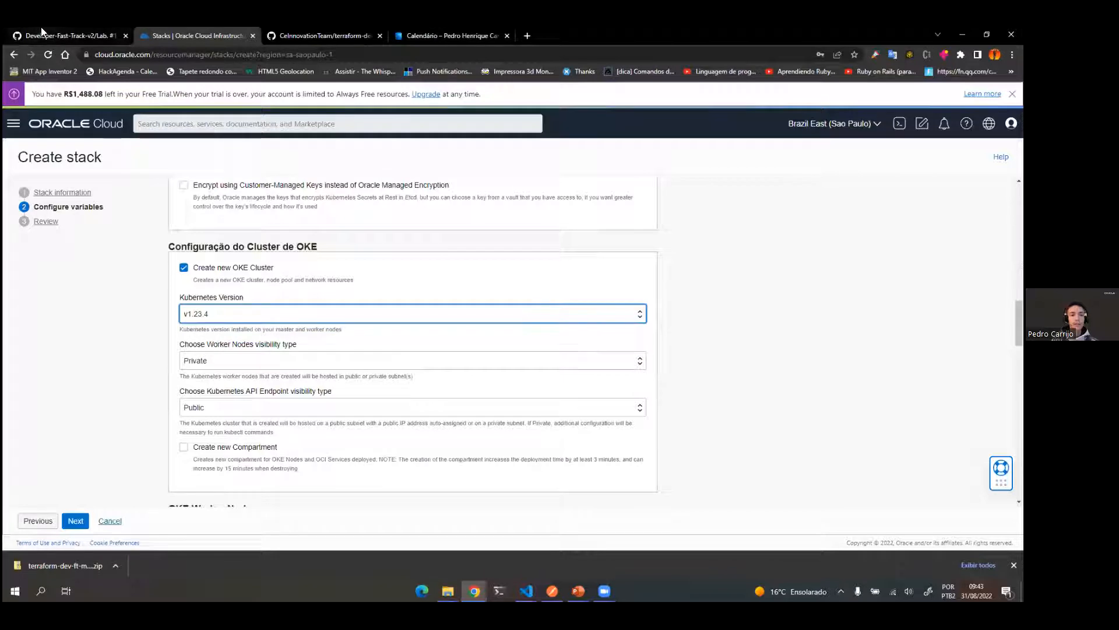
Step: Check items 8 and 9 of the lab guide, proceed to the stack's review stage and create the stack
{"action": "scroll", "coordinate": [179, 397], "scroll_direction": "down", "scroll_amount": 3}
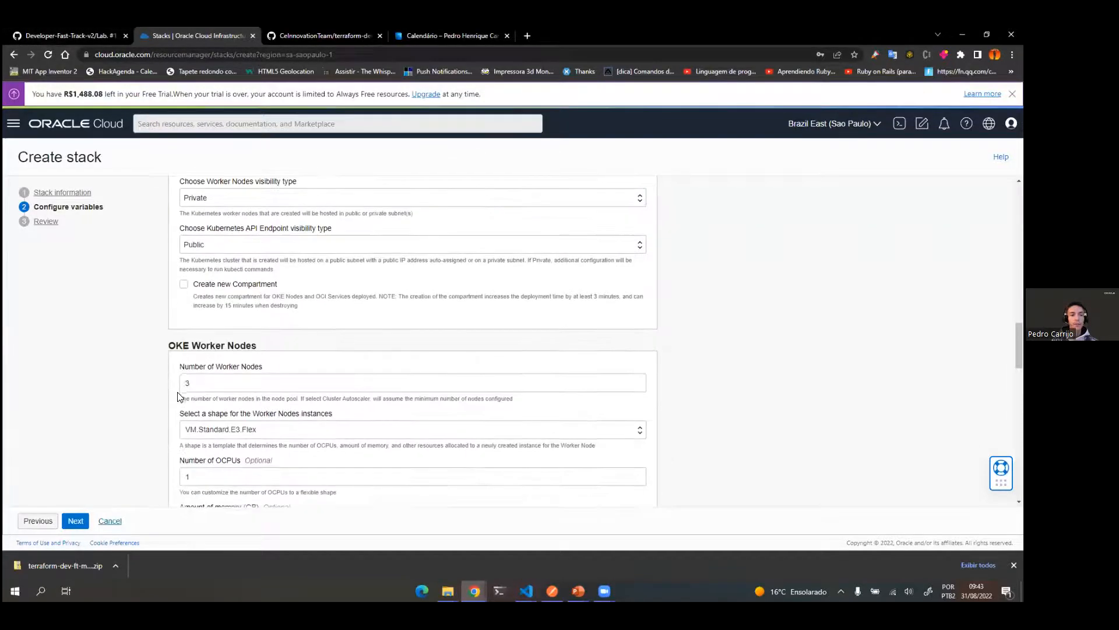
{"action": "left_click", "coordinate": [87, 36]}
{"action": "scroll", "coordinate": [392, 435], "scroll_direction": "down", "scroll_amount": 3}
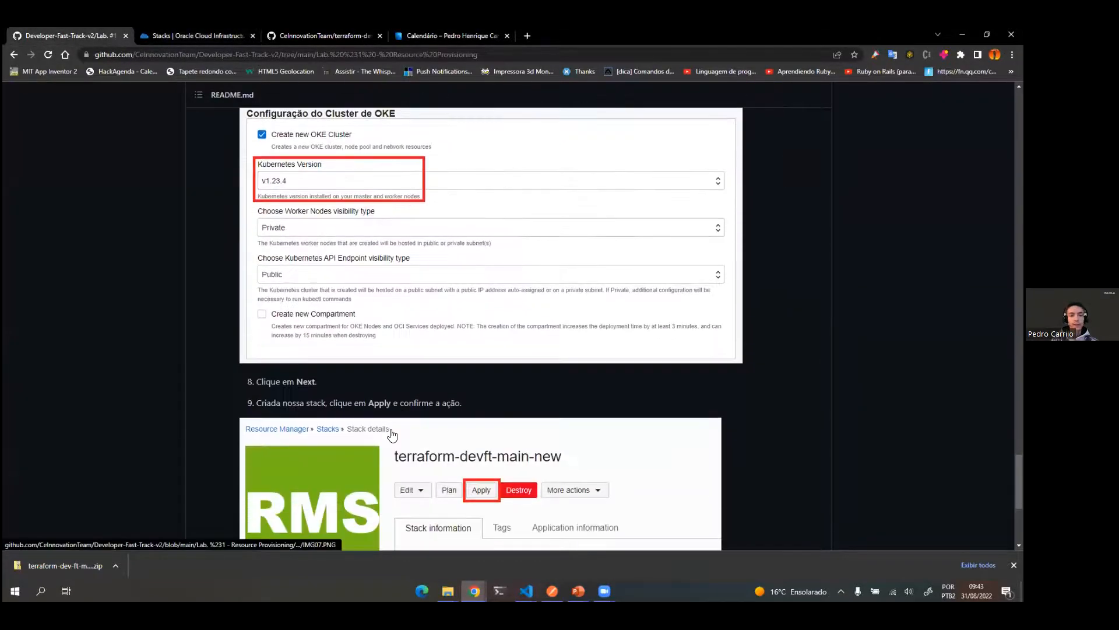
{"action": "scroll", "coordinate": [393, 434], "scroll_direction": "down", "scroll_amount": 5}
{"action": "left_click", "coordinate": [199, 36]}
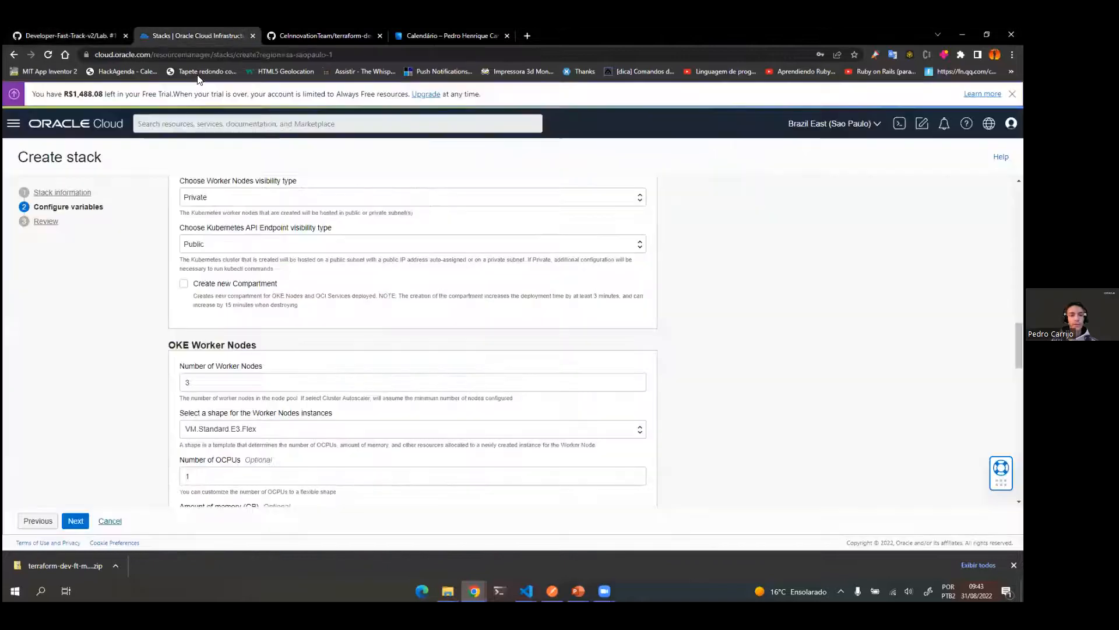
{"action": "left_click", "coordinate": [75, 520]}
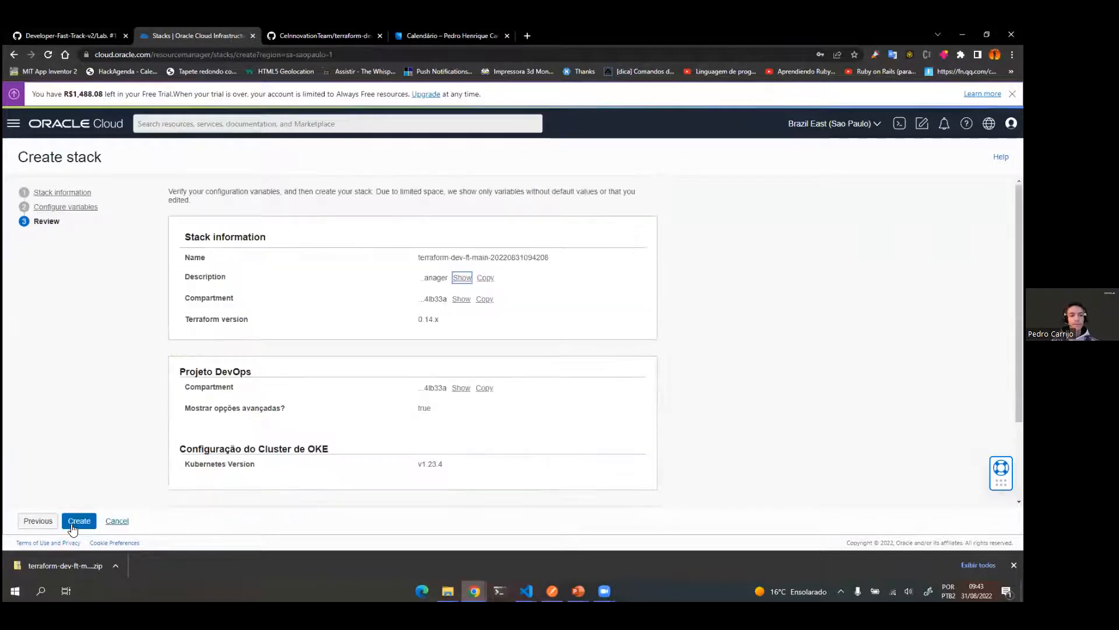
{"action": "left_click", "coordinate": [77, 523]}
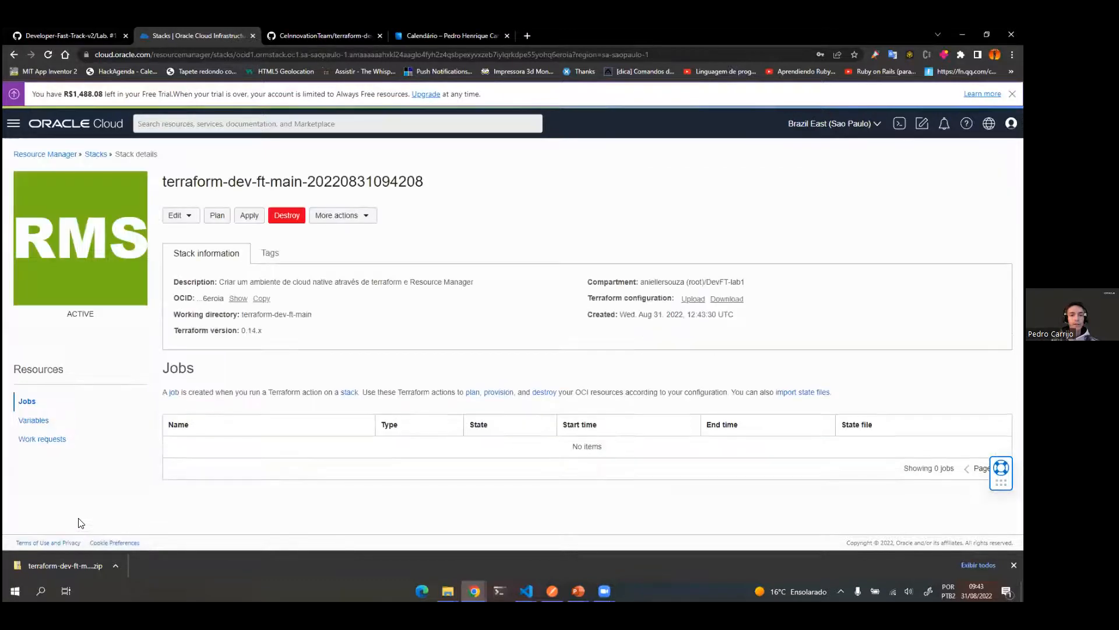
Step: Run Apply on the new Terraform stack, confirm it and look at the job's information and logs
{"action": "left_click", "coordinate": [255, 216]}
{"action": "left_click", "coordinate": [713, 518]}
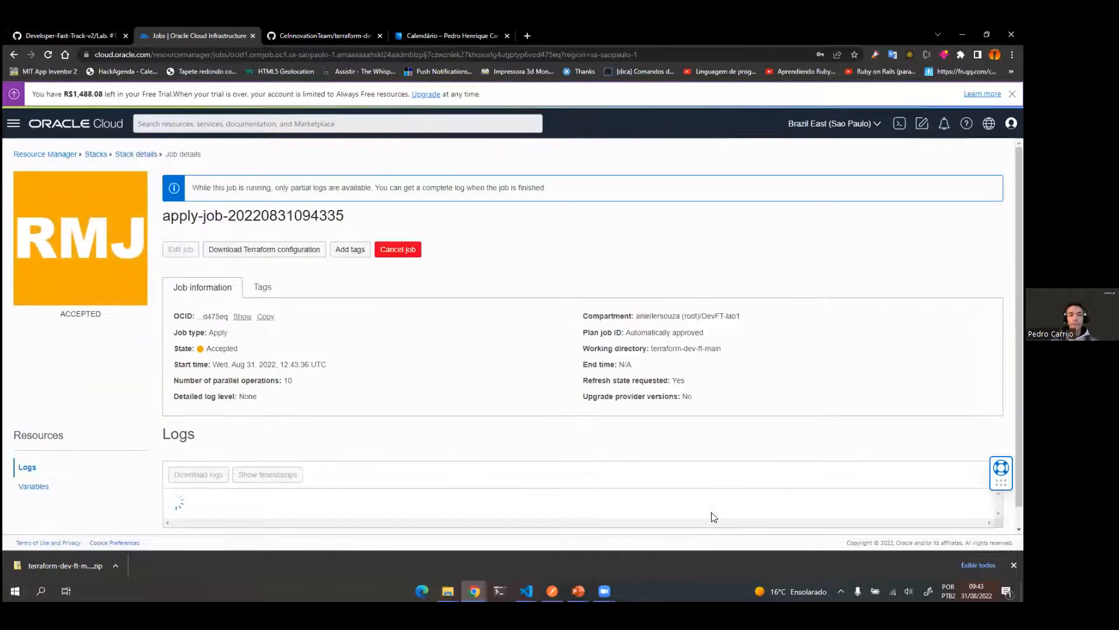
{"action": "scroll", "coordinate": [596, 437], "scroll_direction": "down", "scroll_amount": 1}
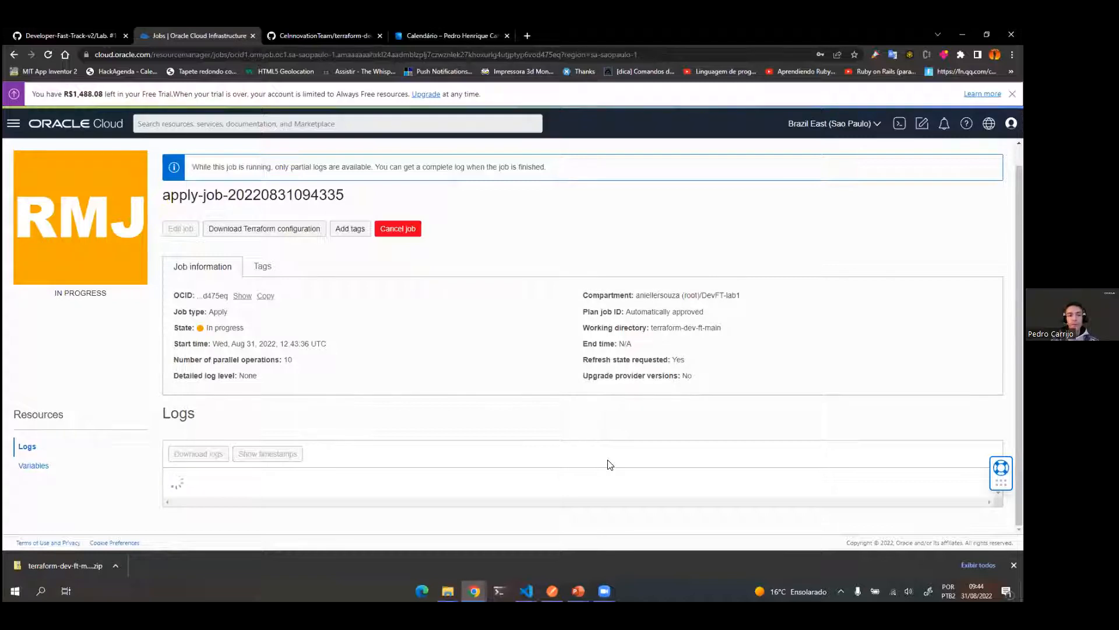
Step: Switch to the running PowerPoint slide show with the LAB #1 Resource Provisioning slide
{"action": "mouse_move", "coordinate": [578, 591]}
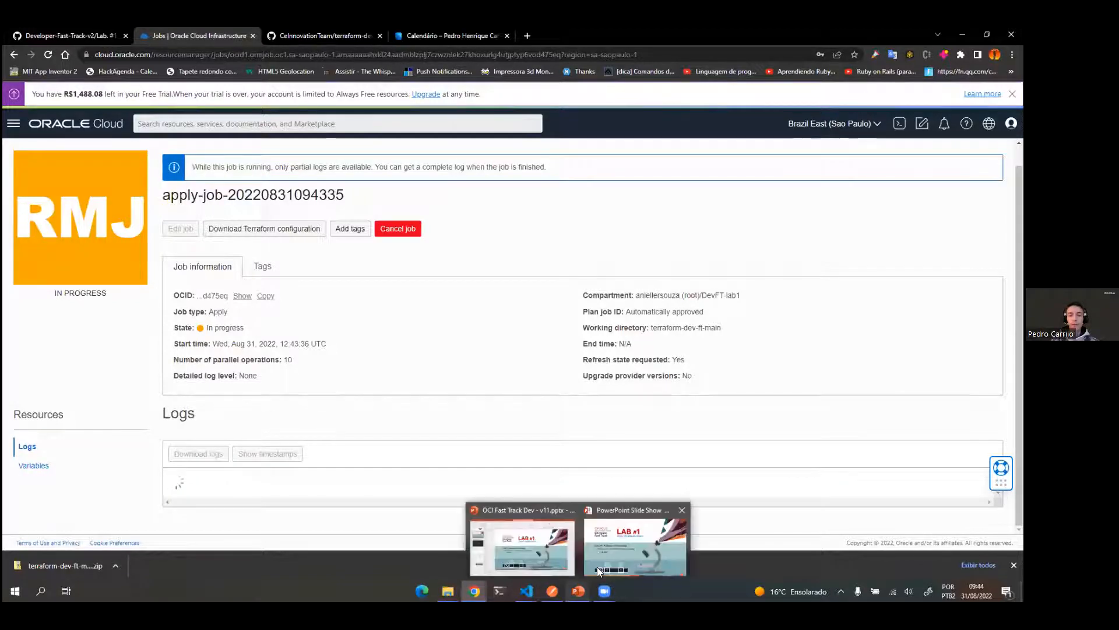
{"action": "left_click", "coordinate": [623, 554]}
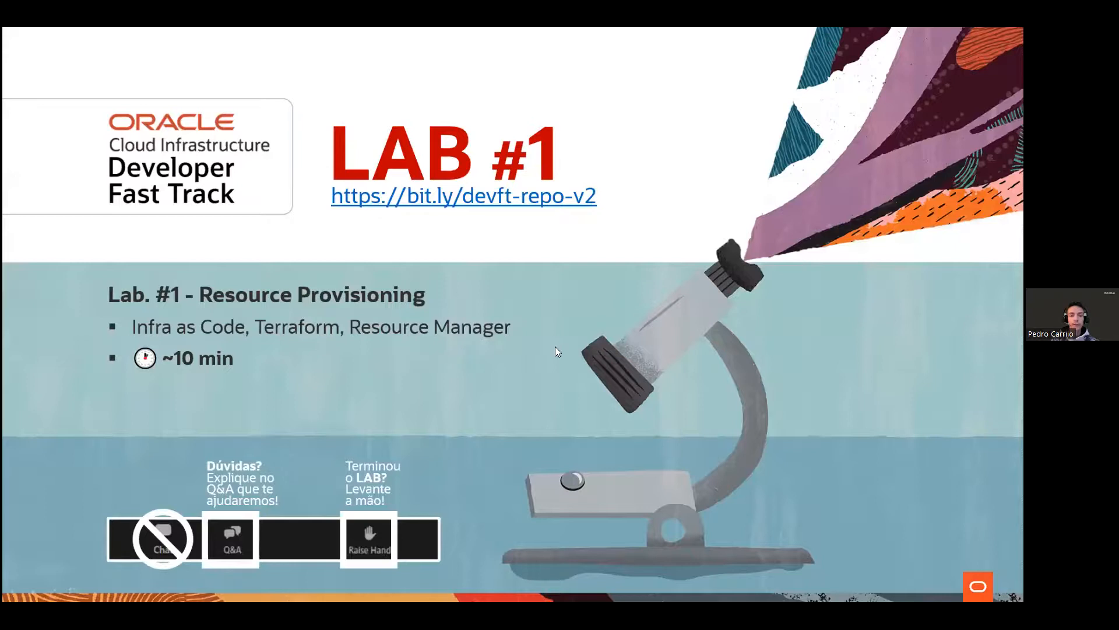